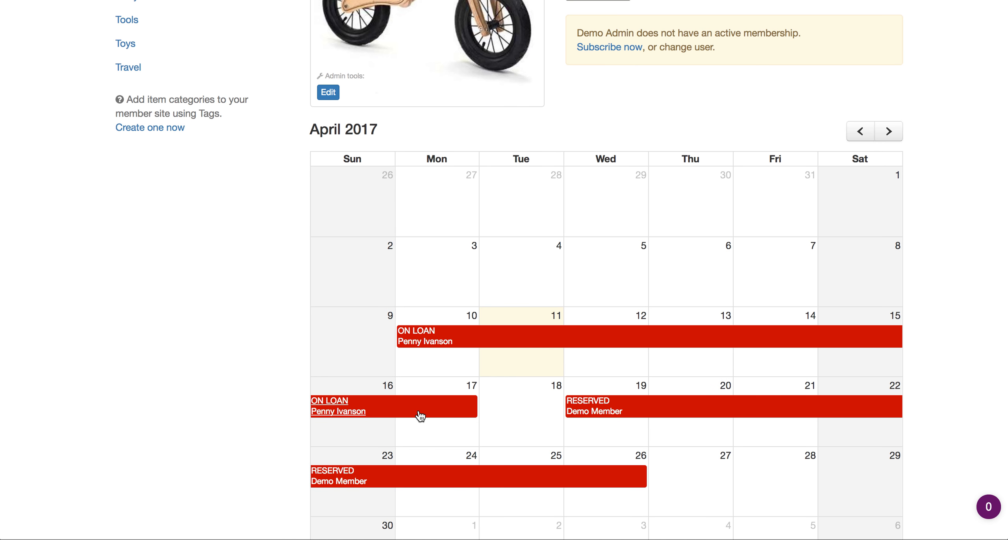
Step: Open the on-loan booking starting 10 April from the bike's April 2017 calendar
scroll(419, 416, down, 5)
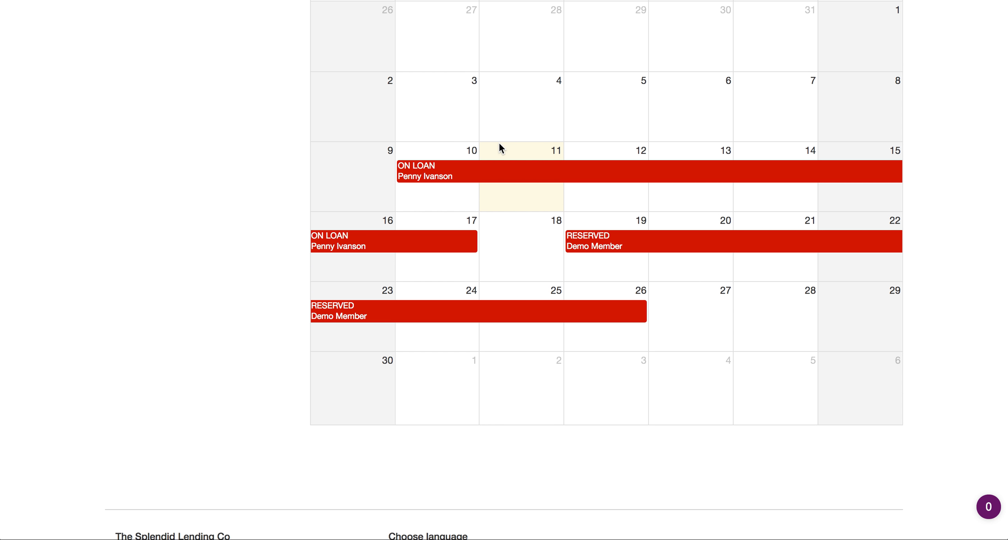
click(438, 179)
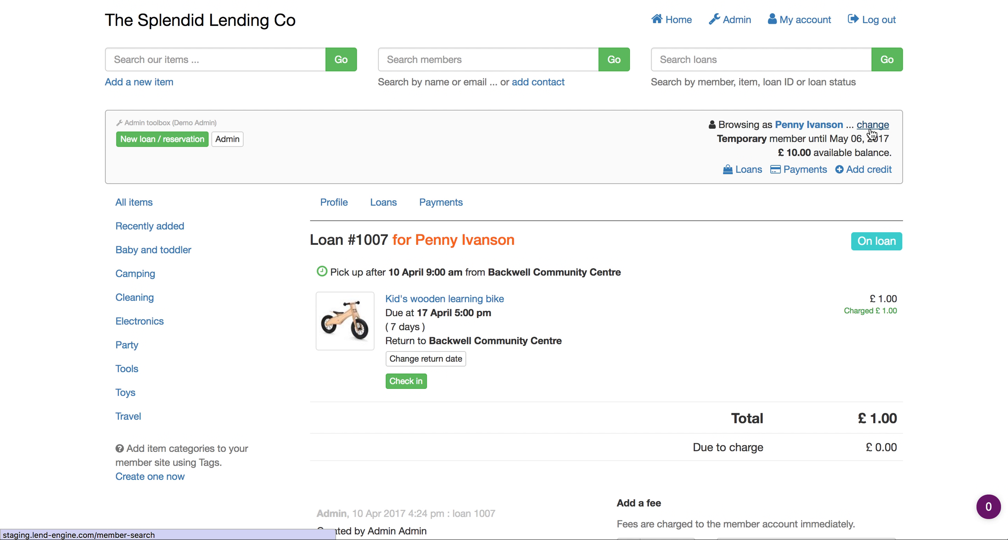
Step: Search the members for "demo" and start browsing as Demo Member
click(581, 62)
text(demo)
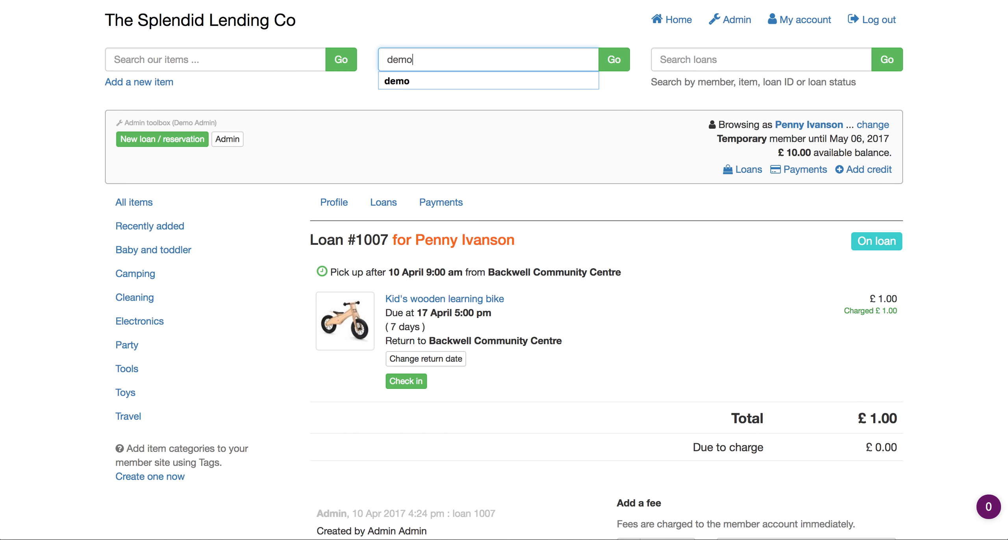
key(Return)
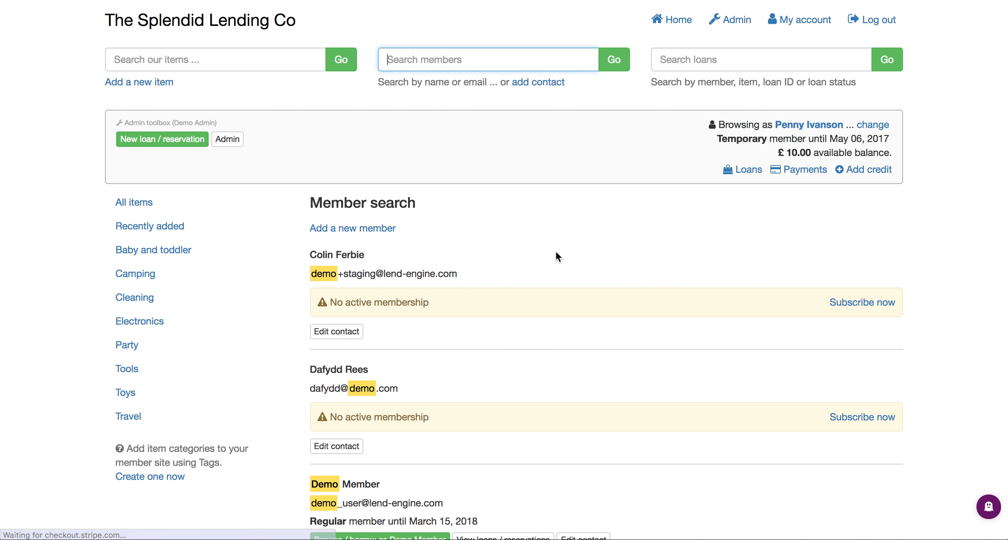
scroll(556, 256, down, 5)
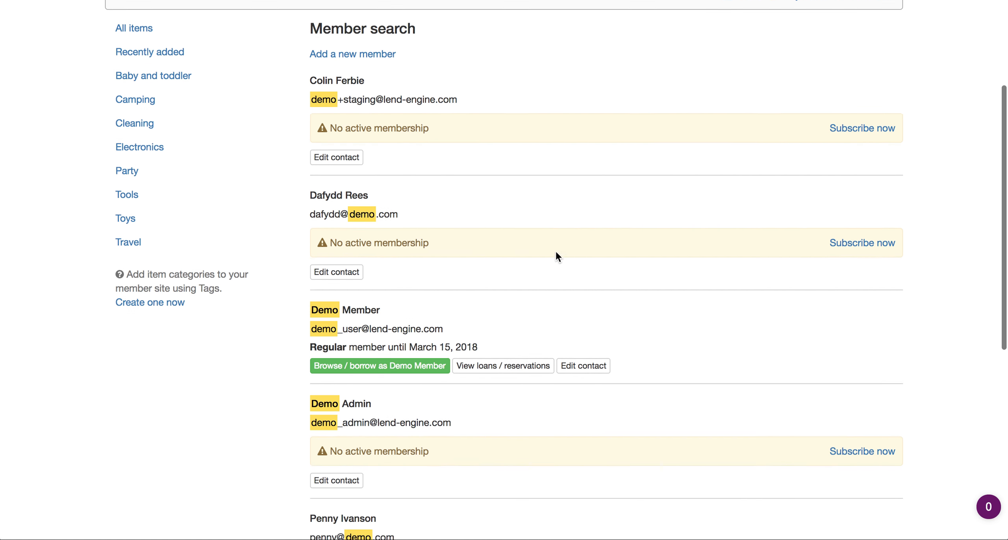
scroll(556, 256, down, 3)
click(408, 284)
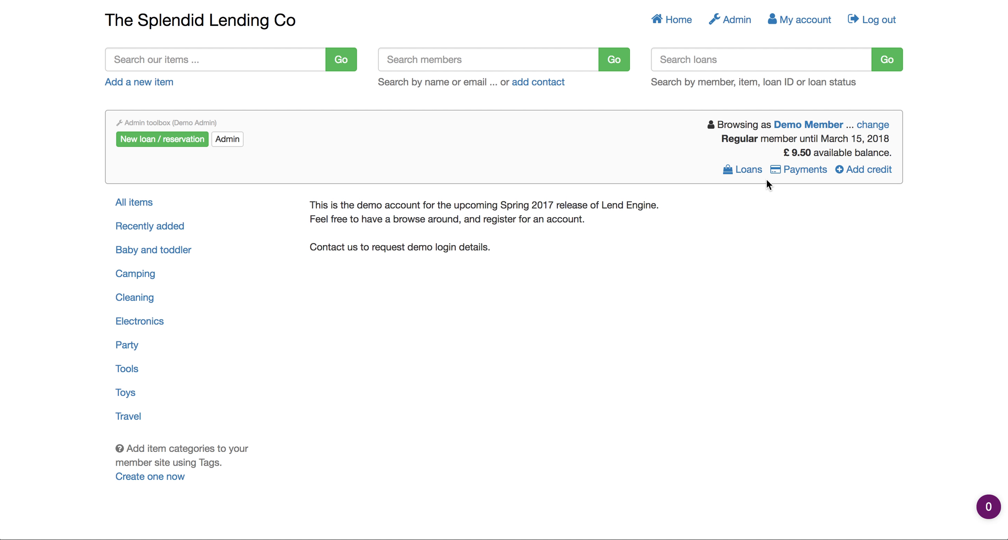
Step: Open the Kid's wooden learning bike from the recently added items and check its April 2017 bookings
click(213, 229)
click(400, 272)
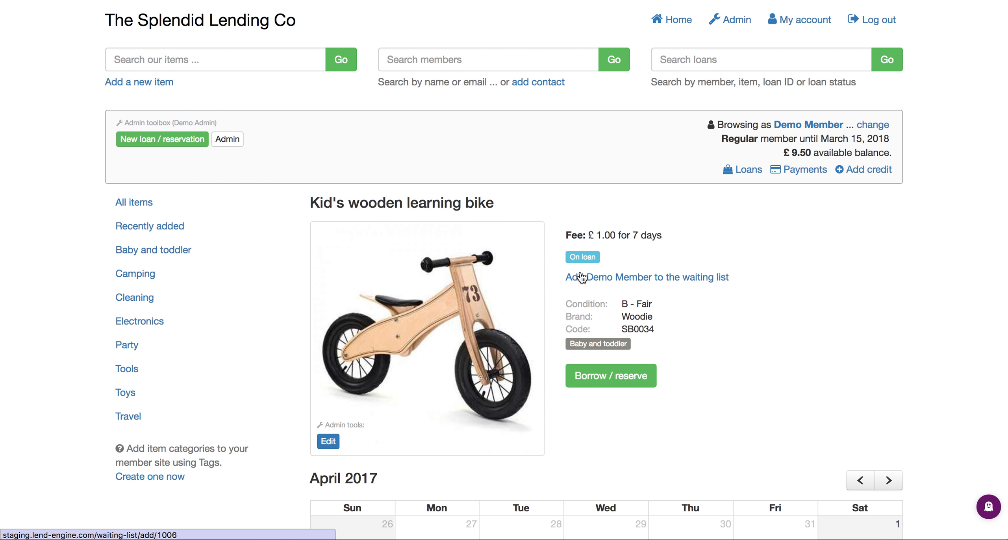
scroll(634, 297, down, 8)
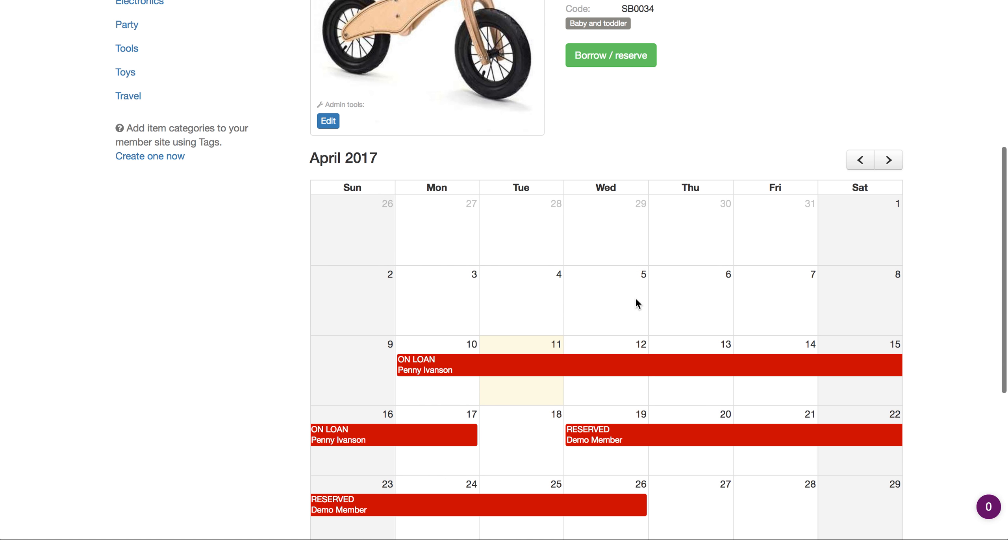
scroll(636, 300, down, 3)
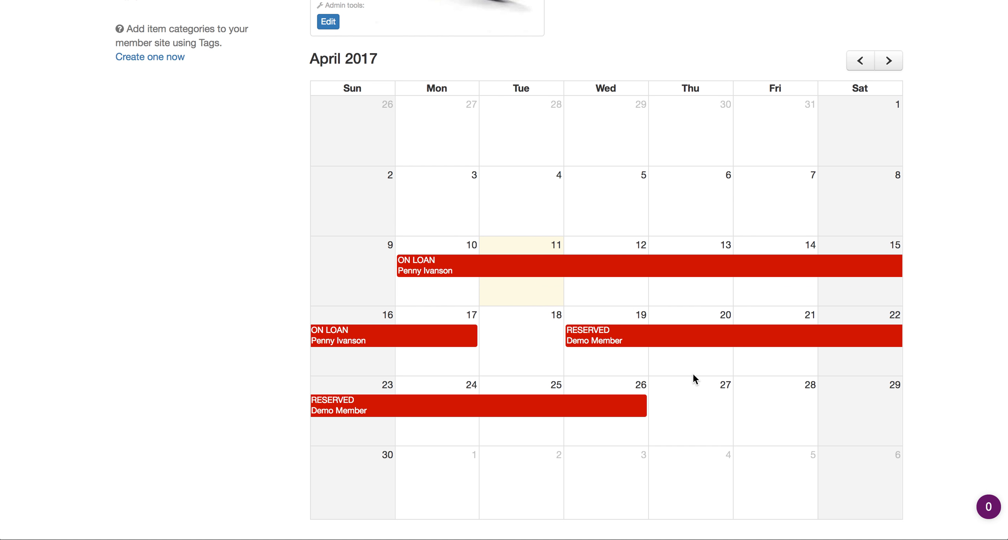
scroll(692, 373, up, 7)
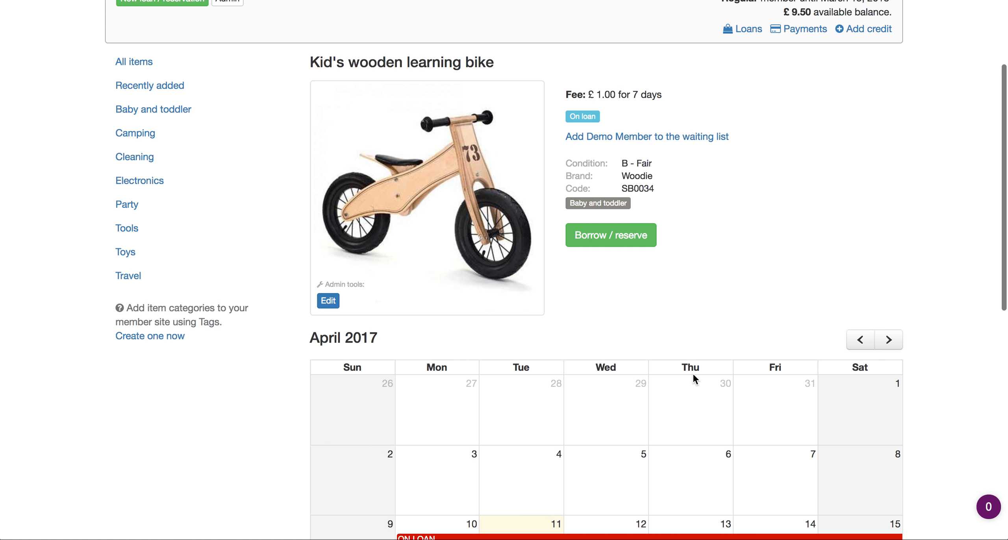
Step: Start a reservation of the bike with pickup on 28 April at 2:00 pm from Oasis Academy
click(625, 243)
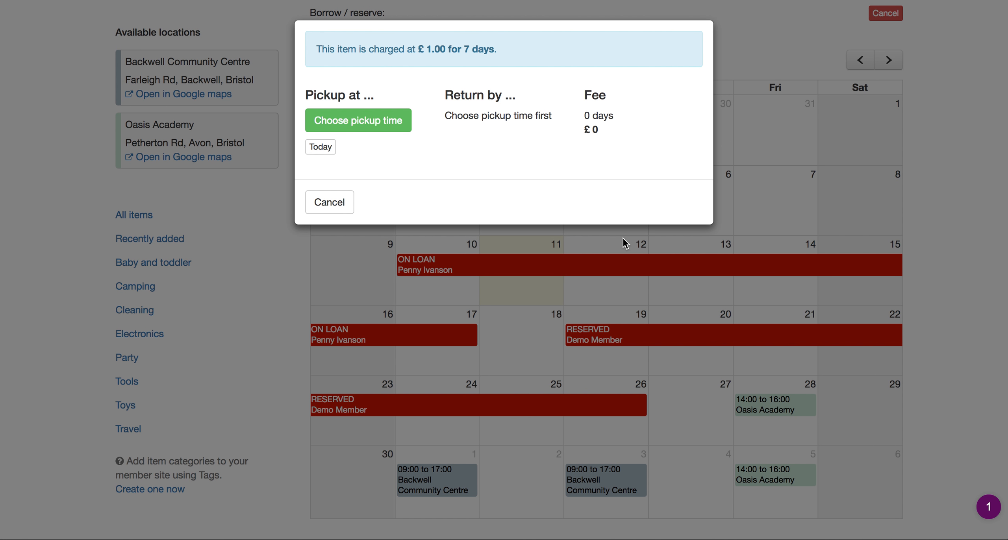
click(393, 124)
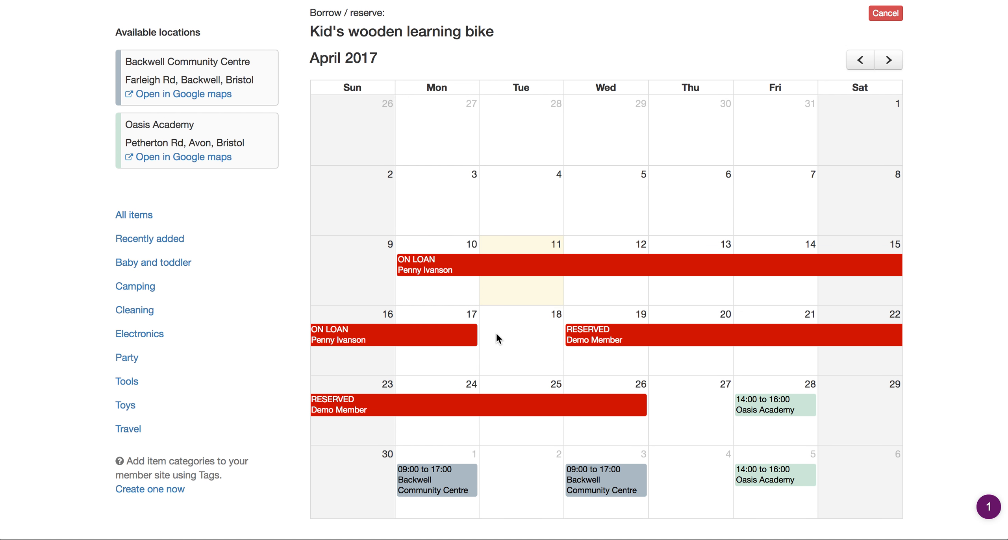
scroll(496, 335, down, 5)
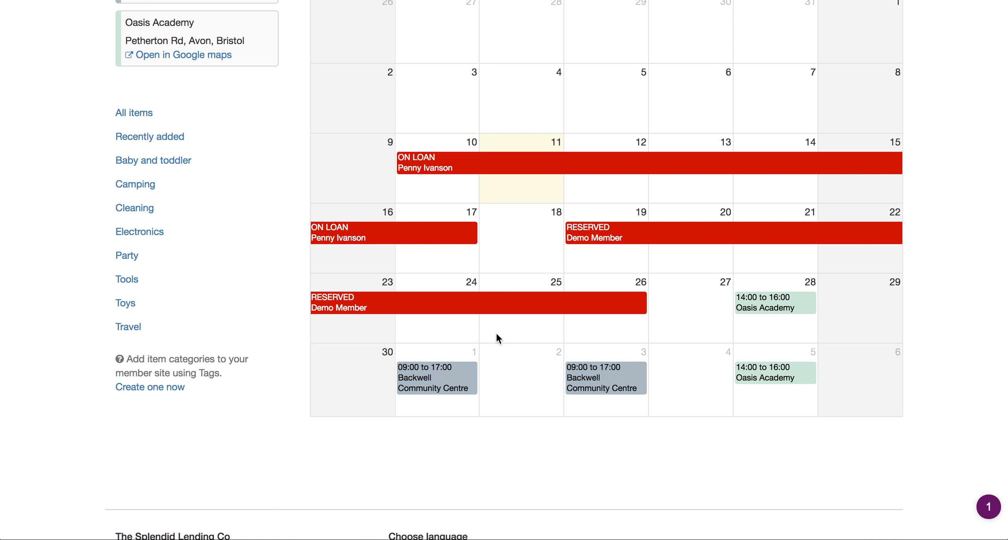
scroll(496, 338, up, 7)
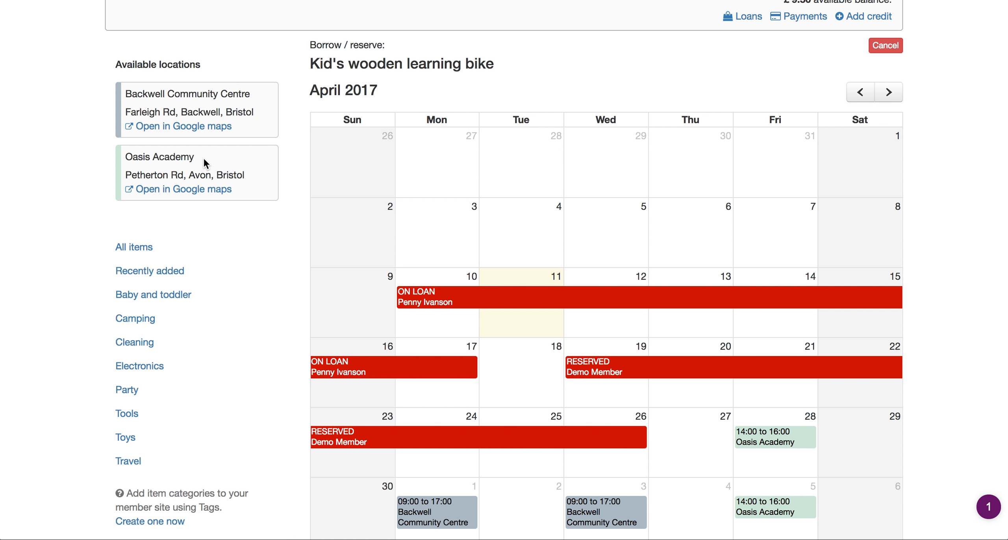
scroll(637, 430, down, 3)
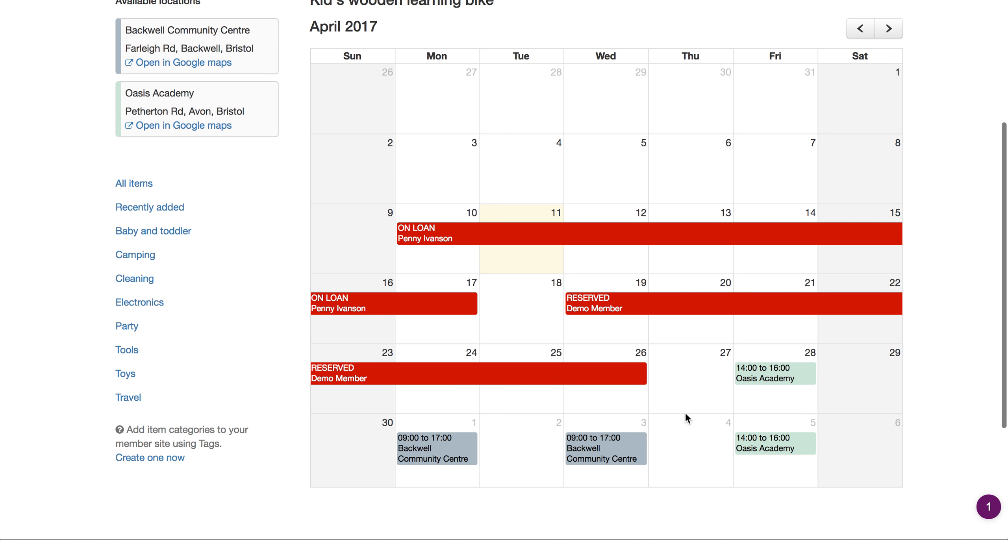
click(765, 379)
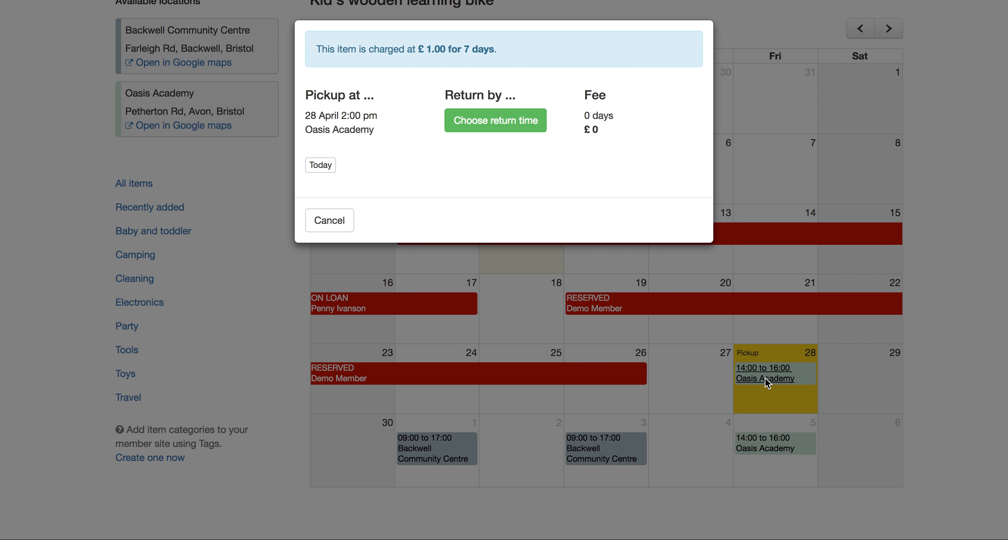
Step: Set the bike's return to 05 May at 4:00 pm at Oasis Academy and add it to the basket
click(498, 125)
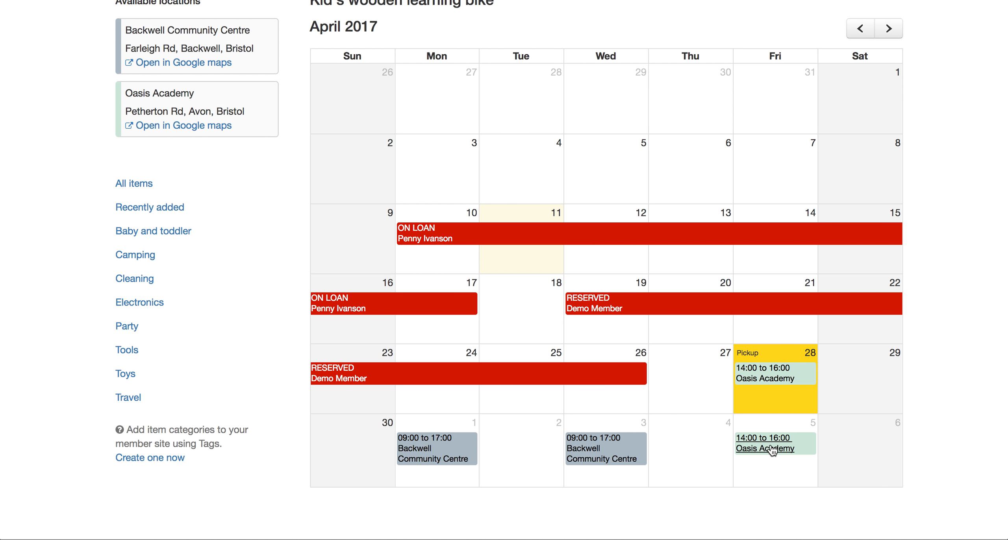
click(771, 448)
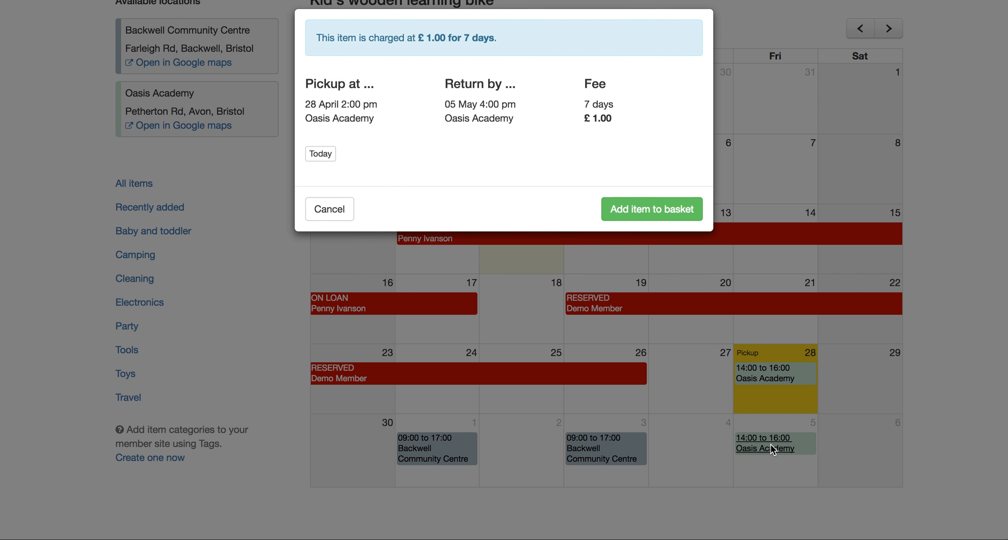
click(647, 220)
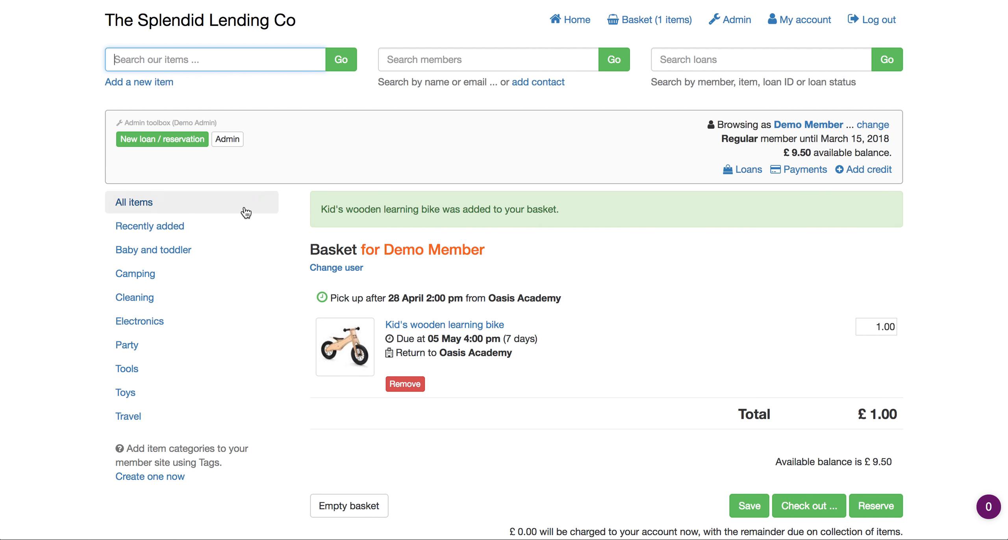
Step: Add the Canon EOS digital camera to the basket, returning it on 05 May at 4:00 pm to Oasis Academy
click(194, 225)
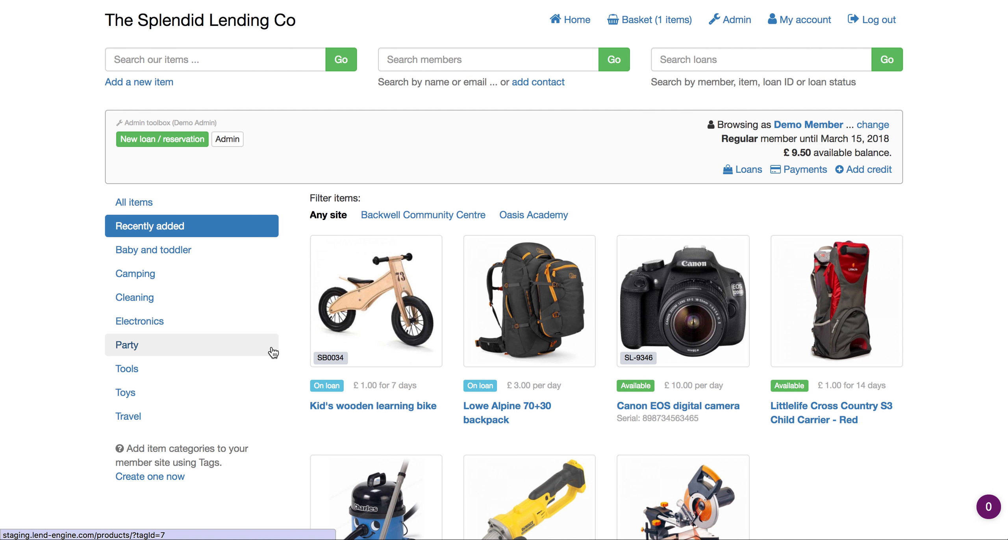
click(671, 300)
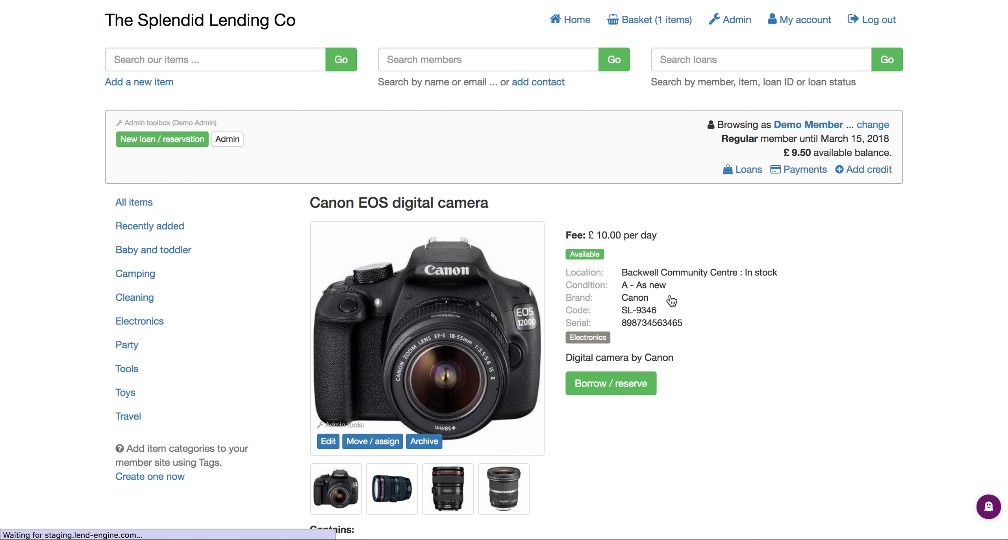
click(625, 384)
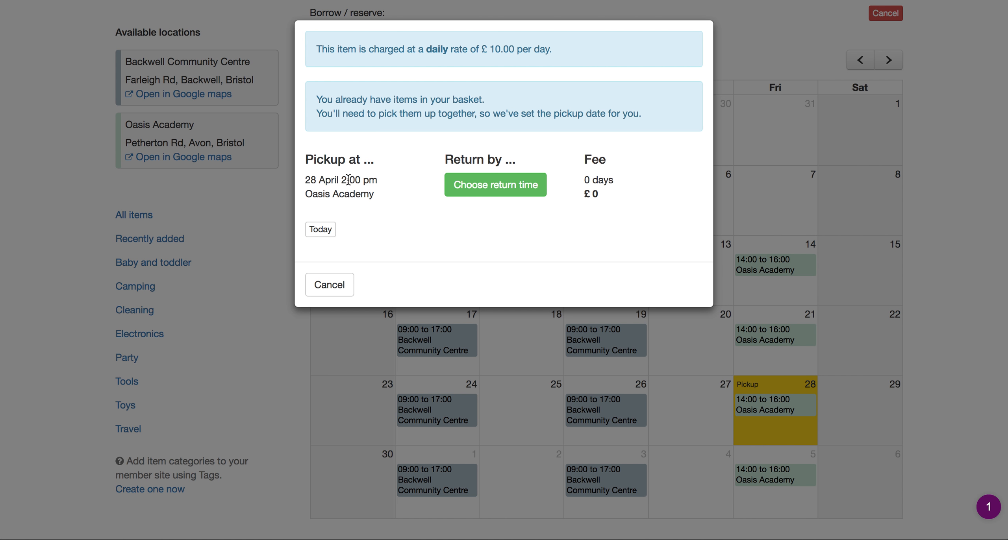
click(490, 182)
scroll(650, 332, down, 3)
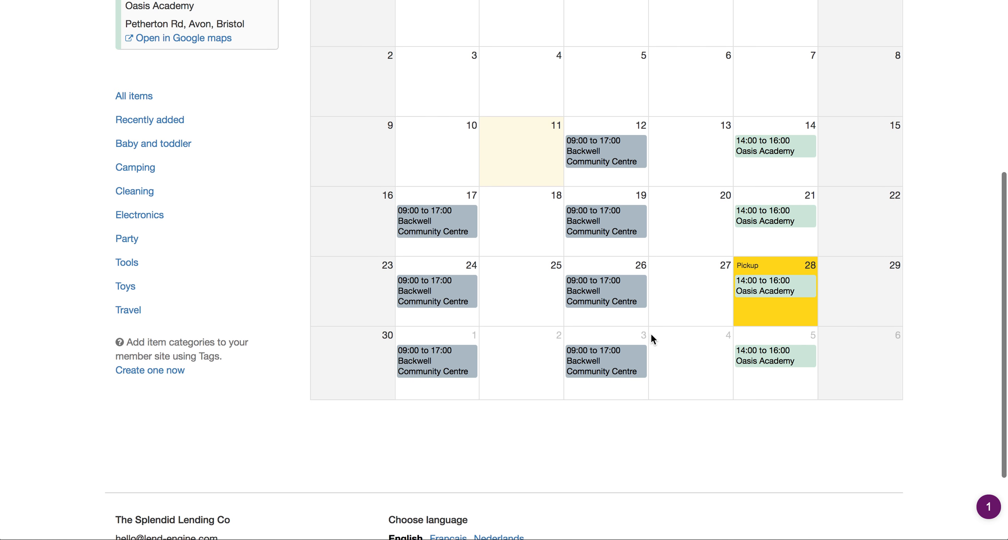
click(749, 353)
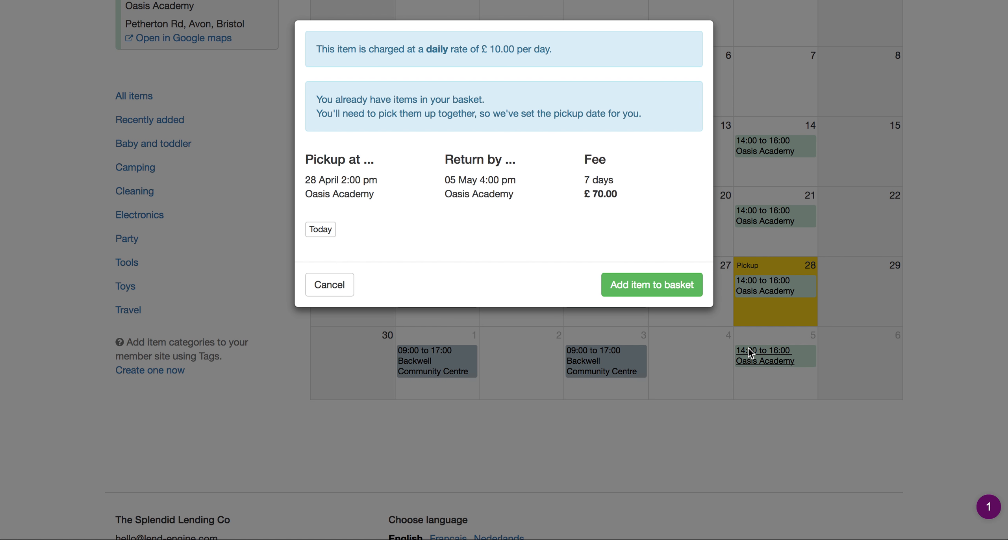
click(658, 291)
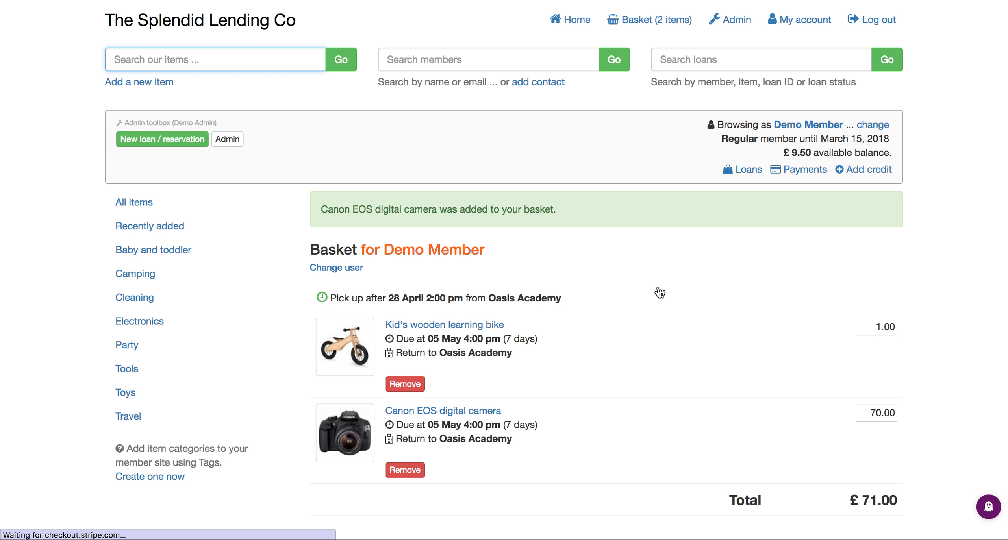
Step: Review the basket with the bike and camera and reserve both items for Demo Member
scroll(659, 292, down, 3)
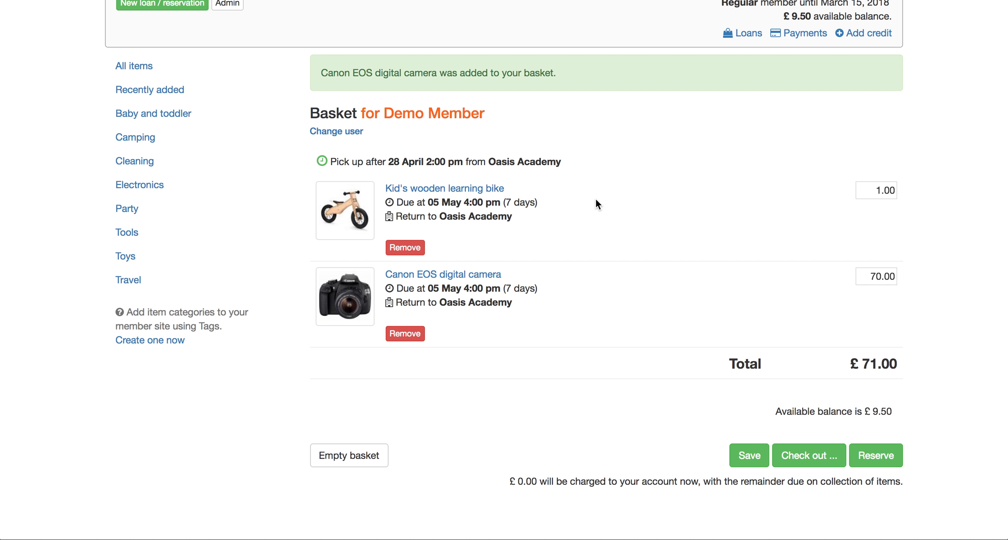
scroll(596, 201, down, 3)
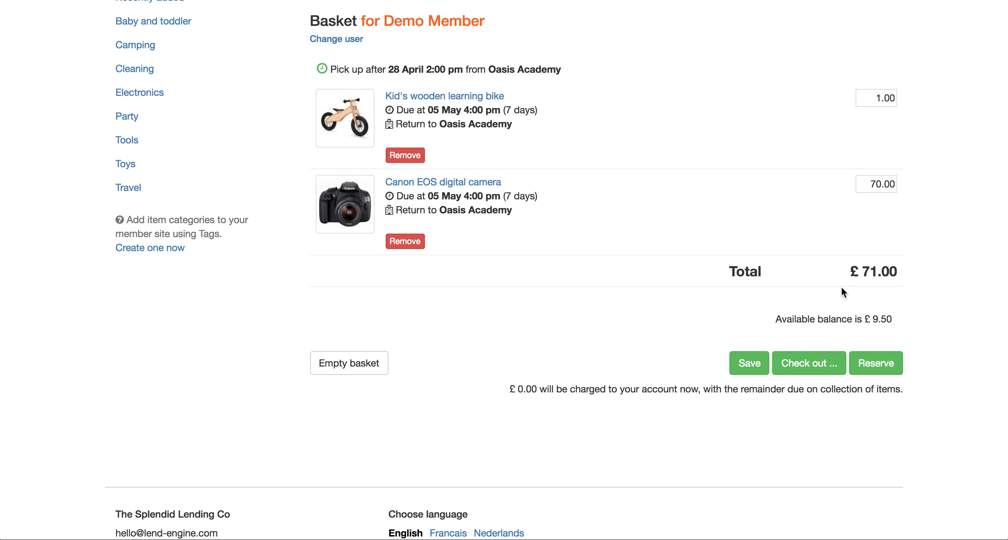
click(880, 359)
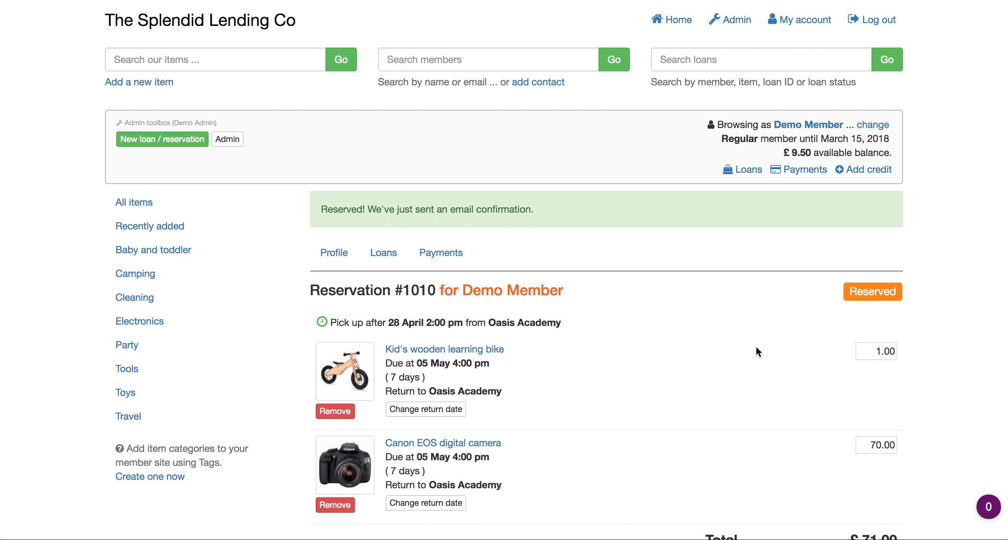
Step: Reopen the Canon EOS digital camera from the recently added items and check the reservation on its April 2017 calendar
click(170, 227)
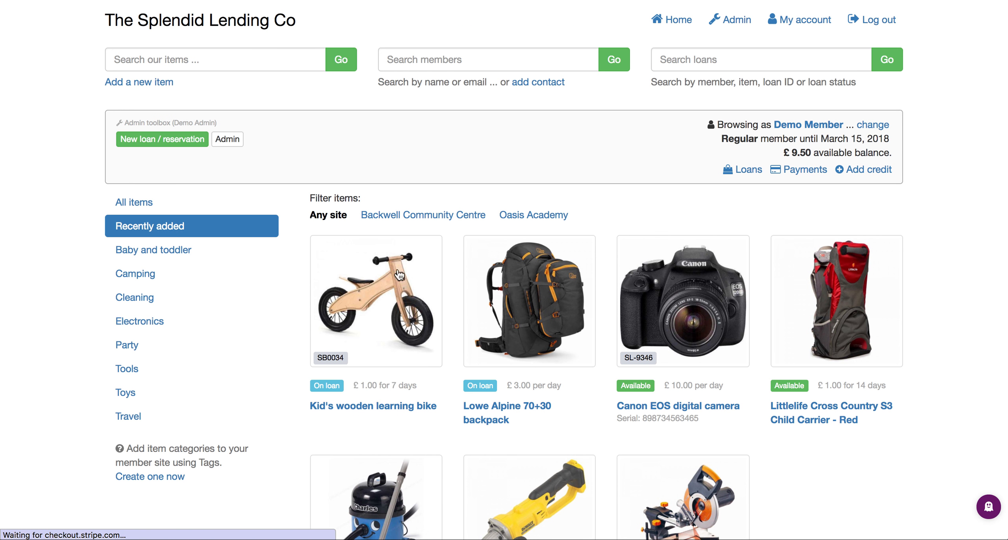
scroll(580, 393, down, 2)
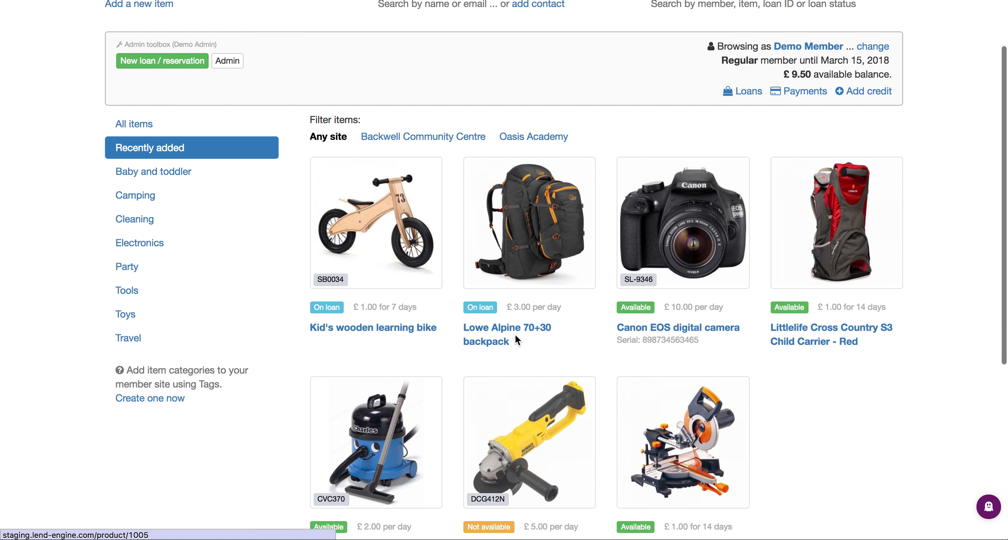
click(628, 270)
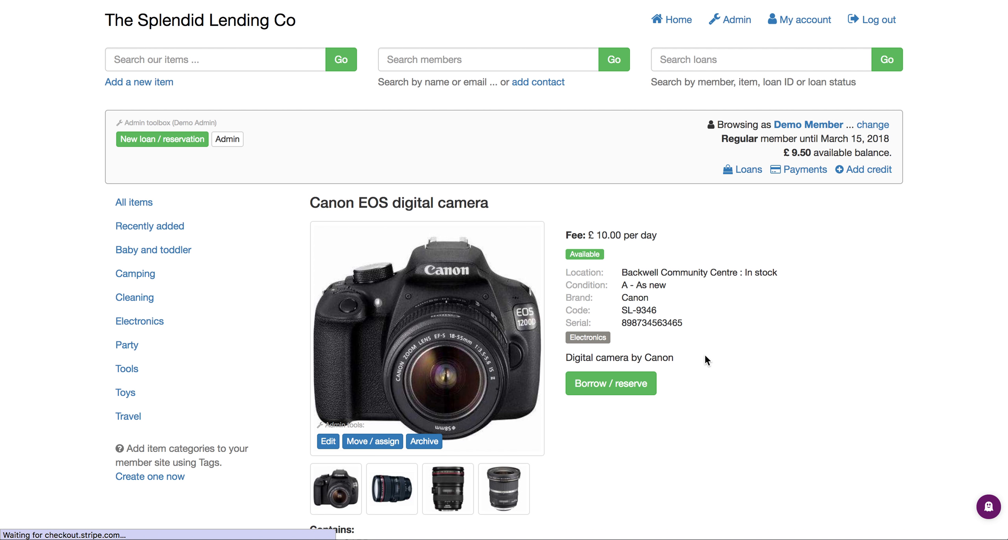
scroll(704, 356, down, 13)
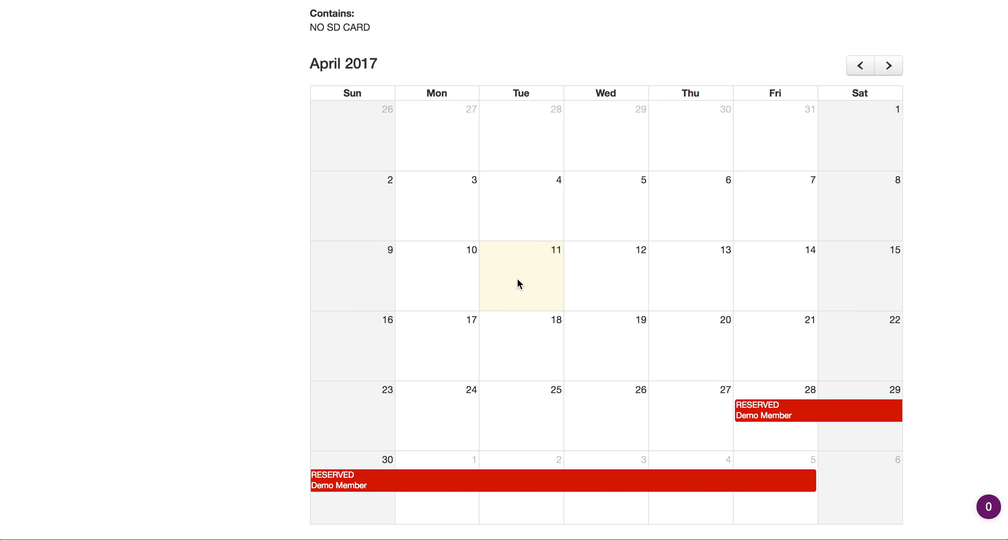
Step: Search the members for "e" and browse as the temporary member whose membership runs until May 06, 2017
scroll(516, 278, up, 13)
click(538, 57)
key(Return)
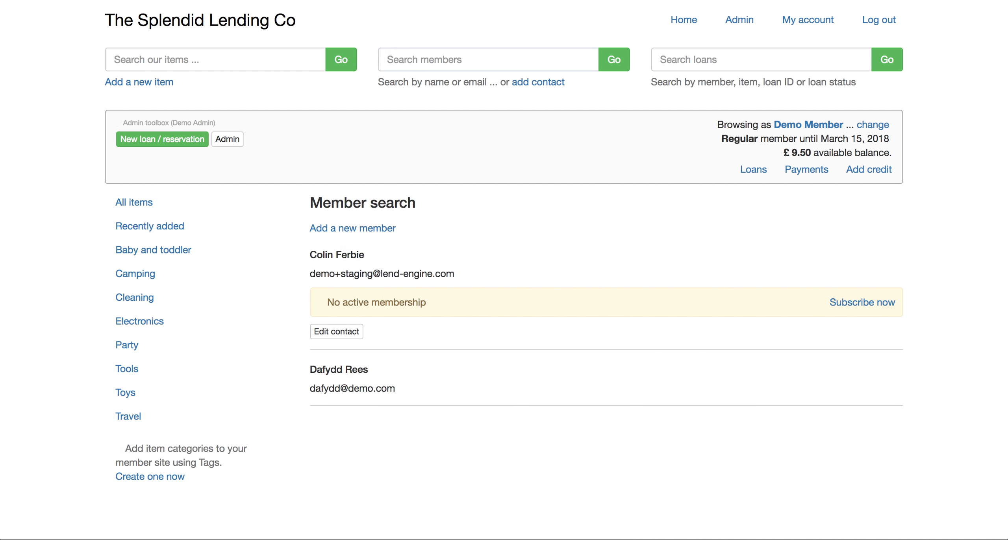
scroll(548, 169, down, 7)
scroll(549, 170, down, 7)
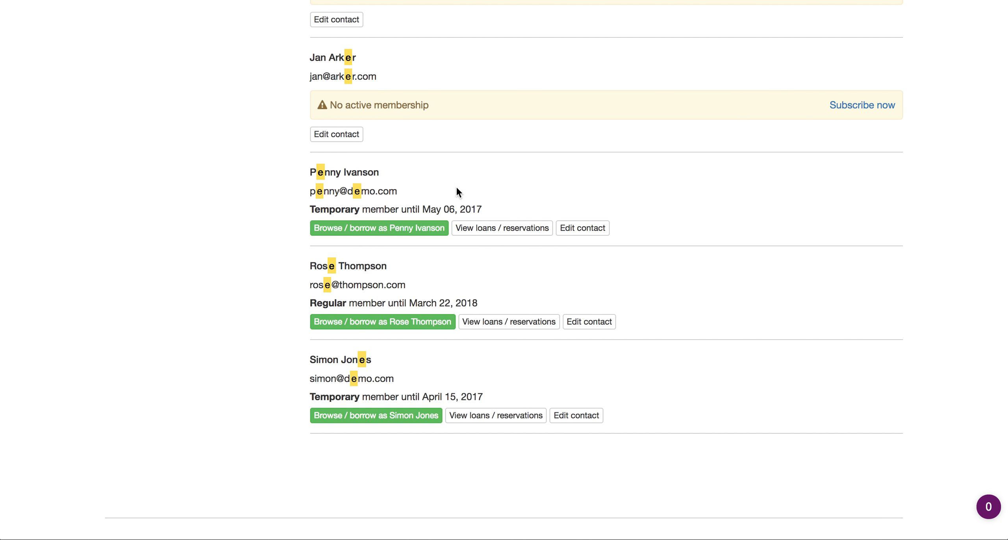
click(400, 229)
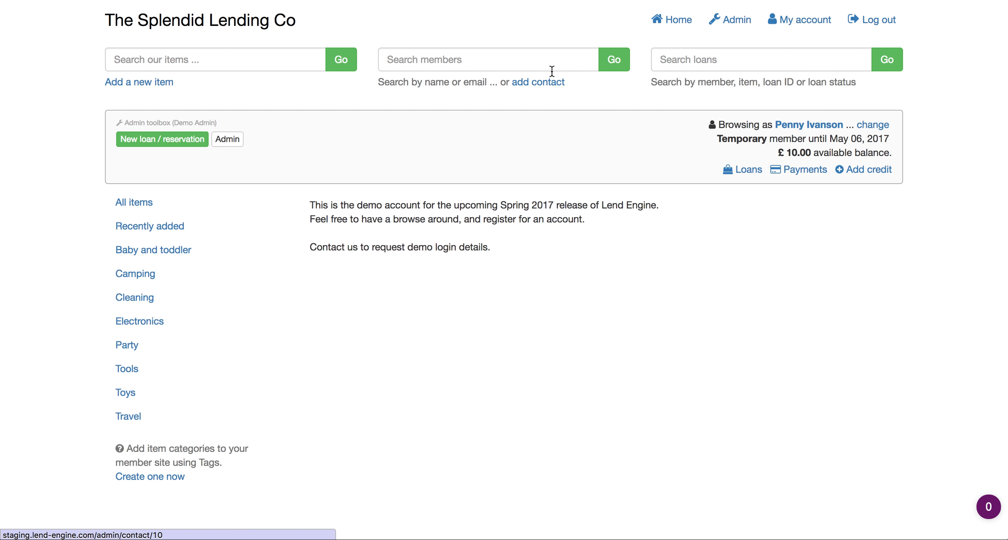
Step: Search the items for "cam" and start a borrowing or reservation of the Canon EOS digital camera
click(222, 59)
text(cam)
key(Return)
click(376, 299)
click(604, 388)
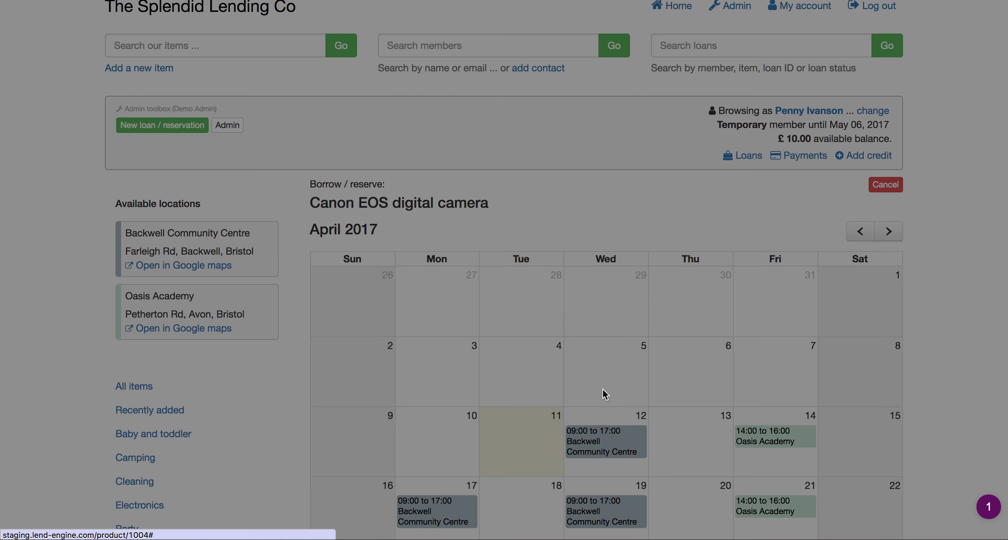
Step: Add the camera to the basket with pickup on 12 April at 9:00 am from Backwell Community Centre and return on 14 April at 4:00 pm to Oasis Academy
click(386, 128)
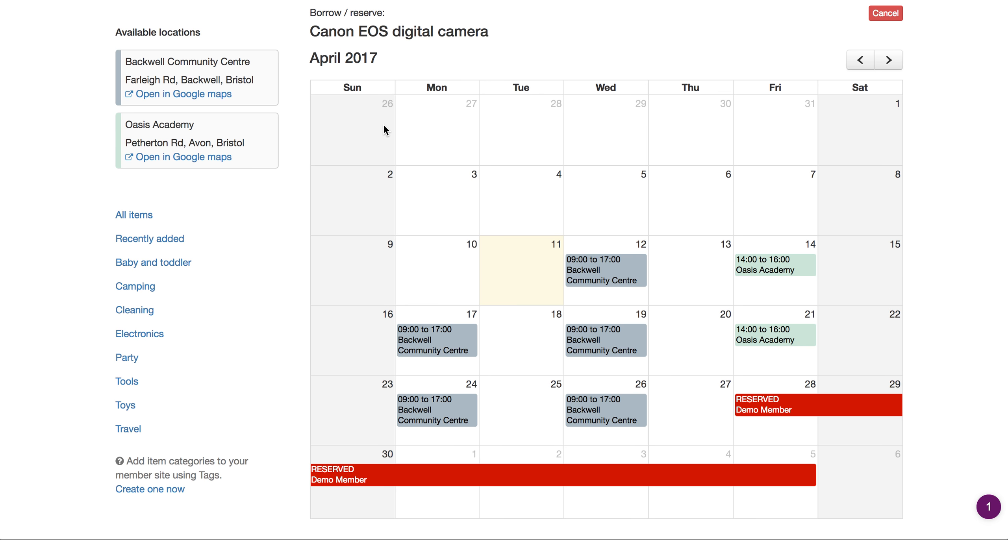
click(591, 275)
click(523, 124)
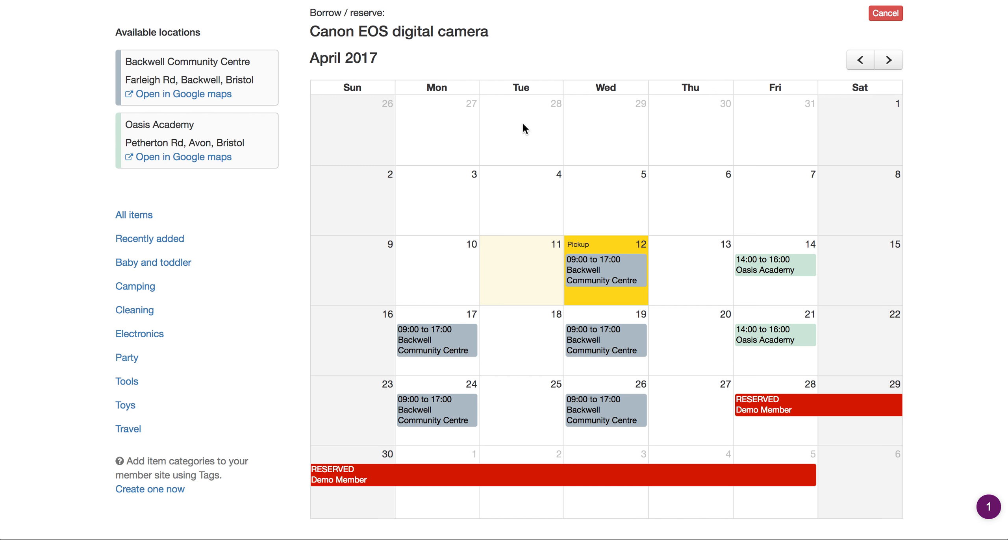
click(753, 264)
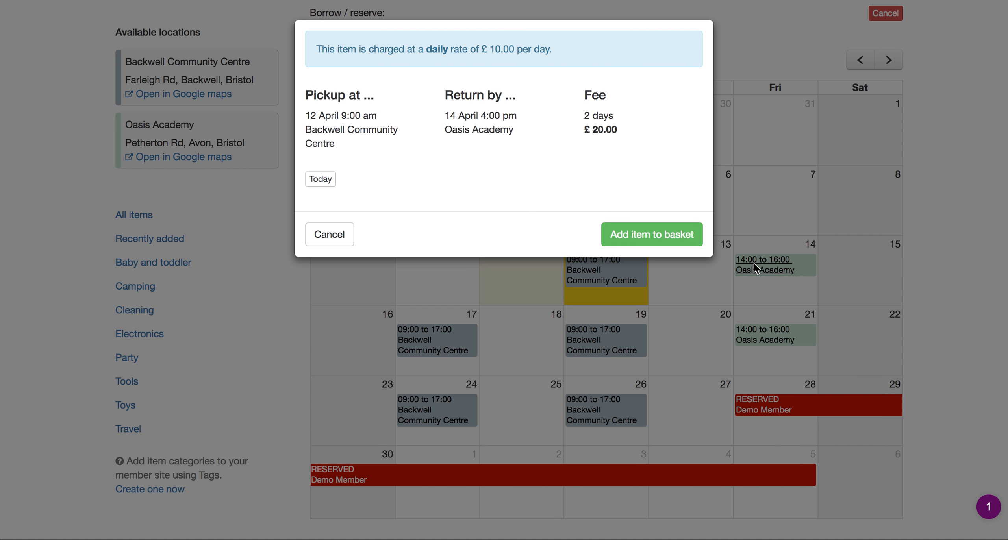
click(678, 241)
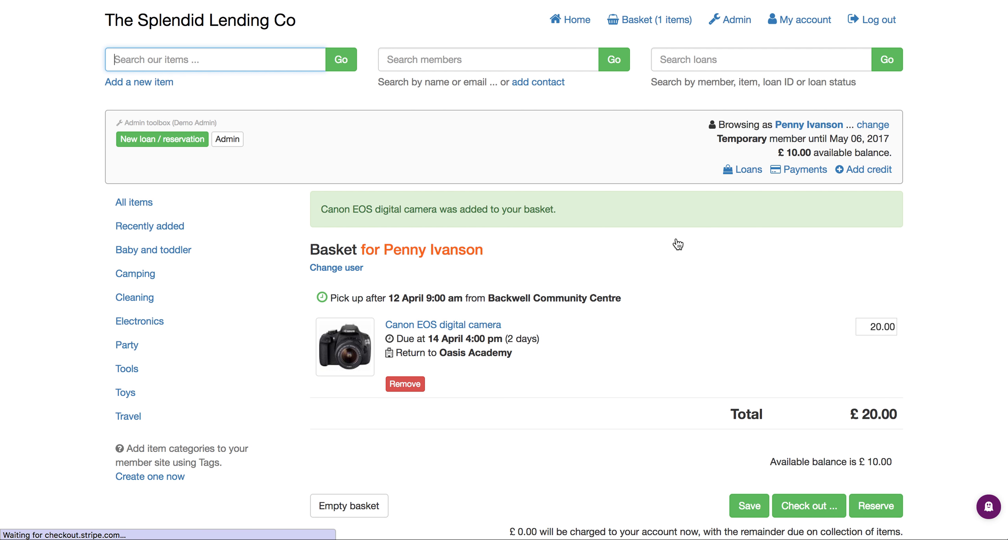
Step: Check out the basket as a loan, recording a payment of 10 taken in Cash
scroll(677, 243, down, 5)
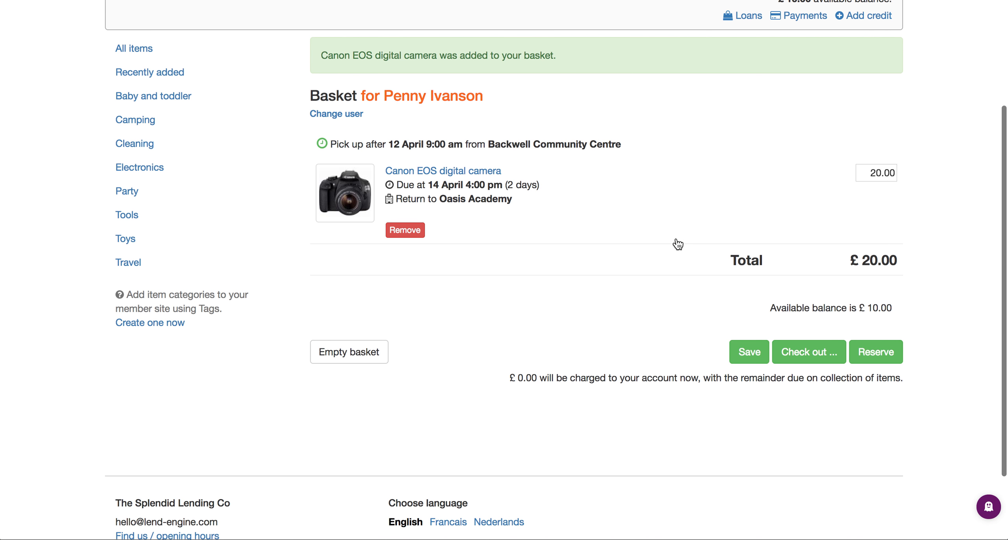
click(801, 356)
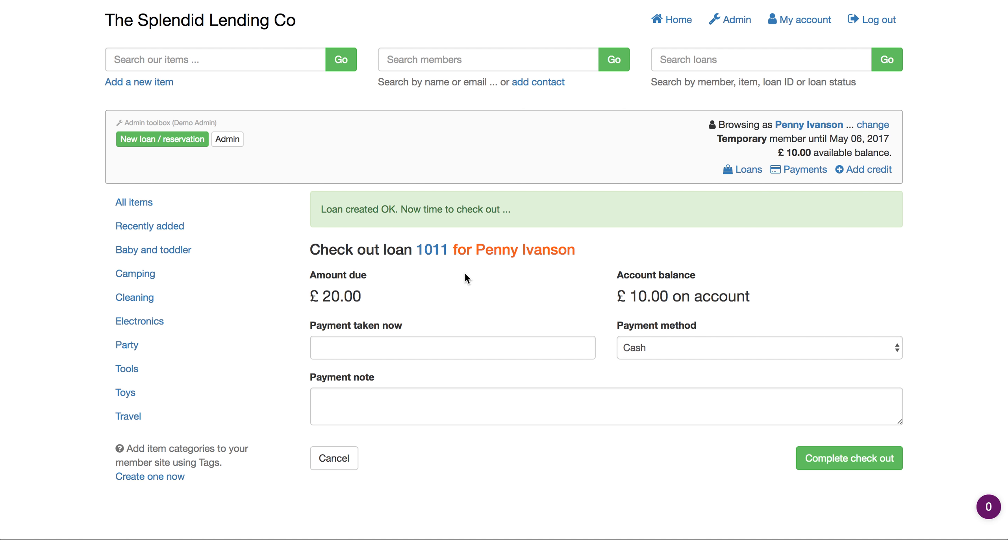
scroll(465, 272, down, 2)
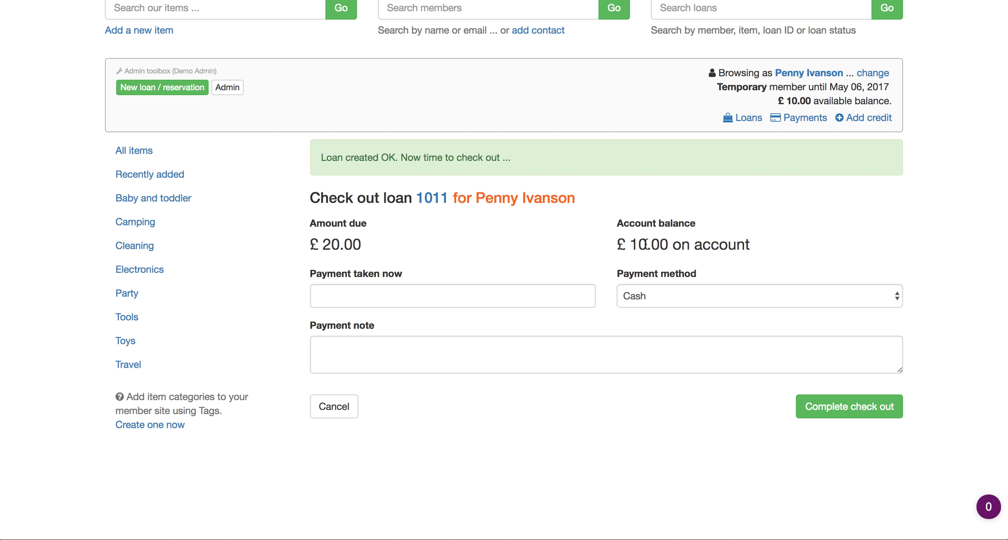
click(509, 288)
text(10)
click(655, 291)
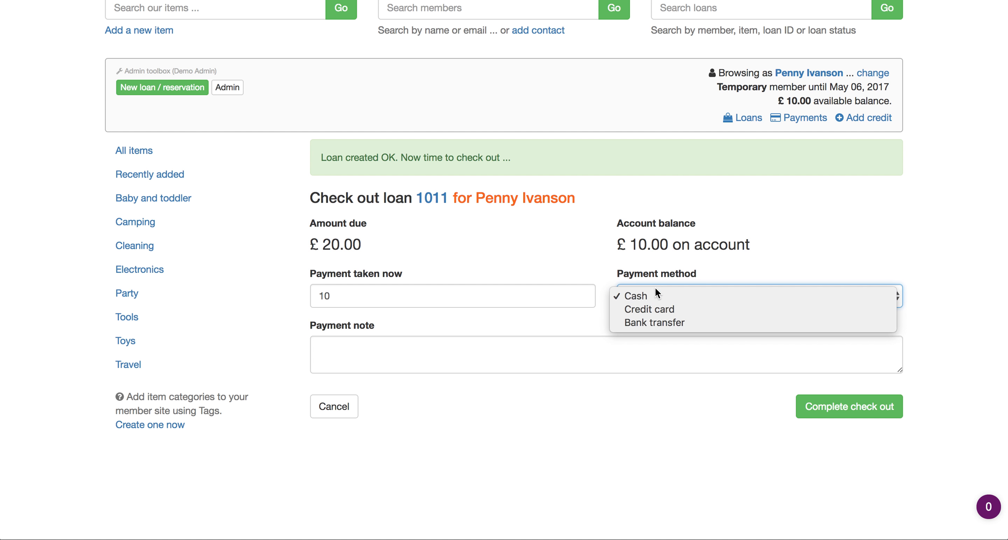
click(657, 295)
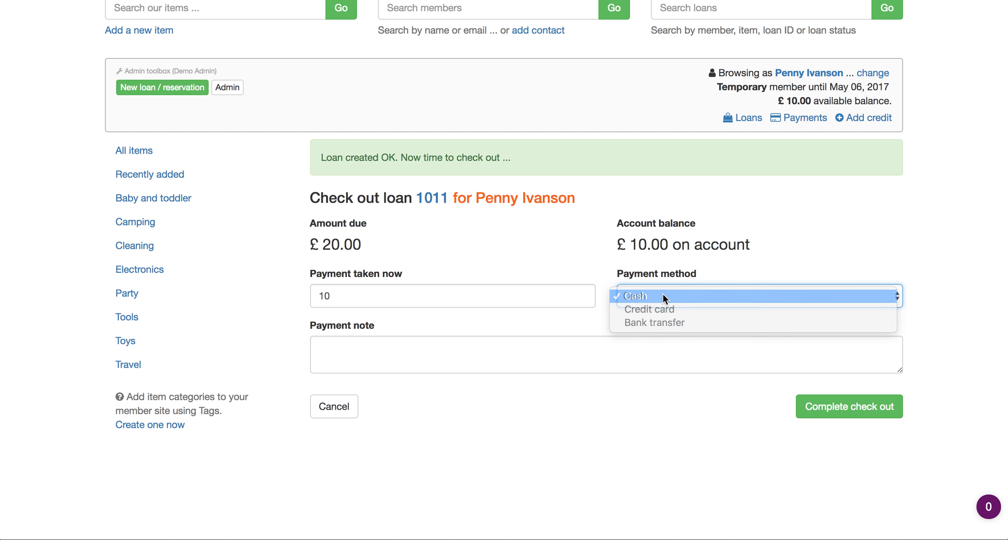
click(841, 413)
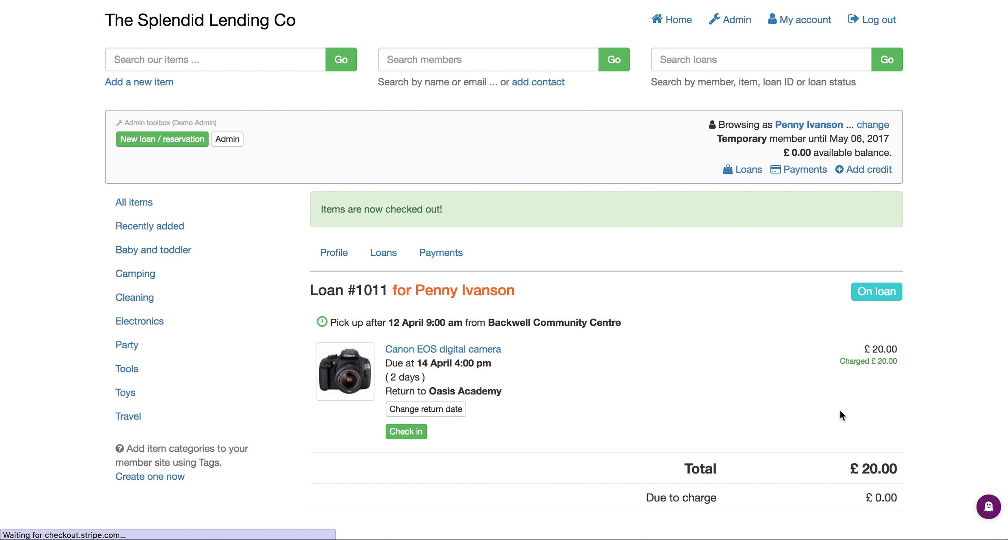
Step: Add a £1 fee to the camera loan with the reason "Cleaning"
scroll(840, 409, down, 3)
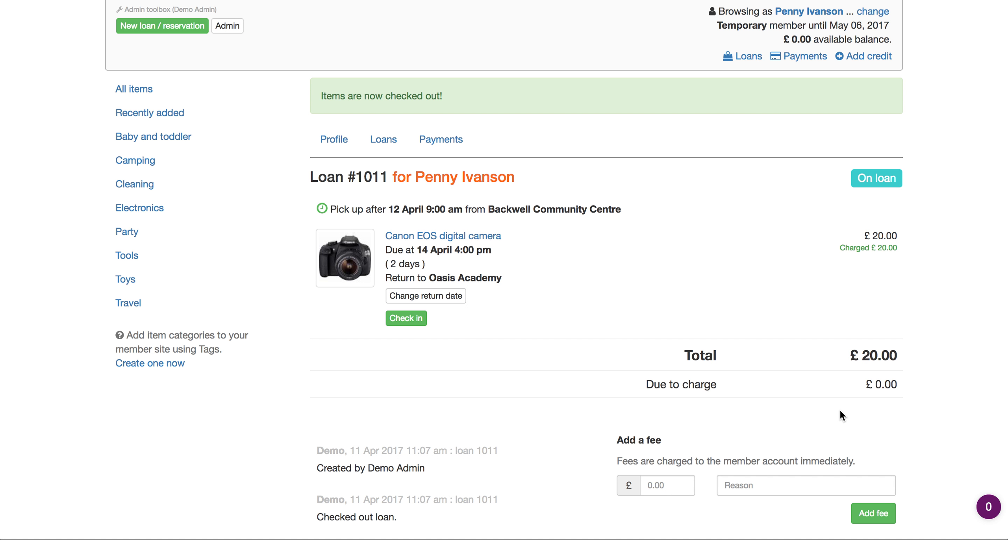
scroll(840, 413, down, 6)
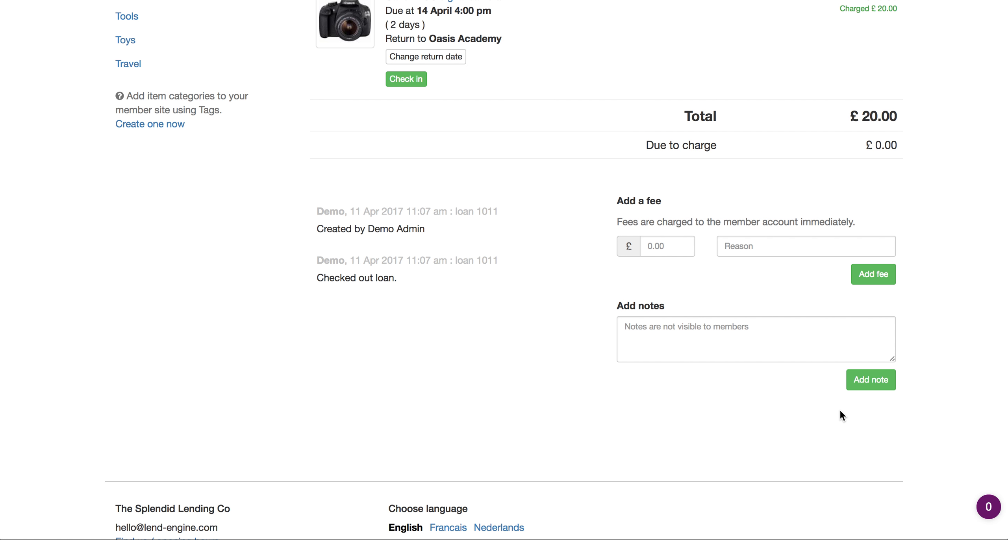
click(681, 248)
text(1)
click(767, 249)
text(C)
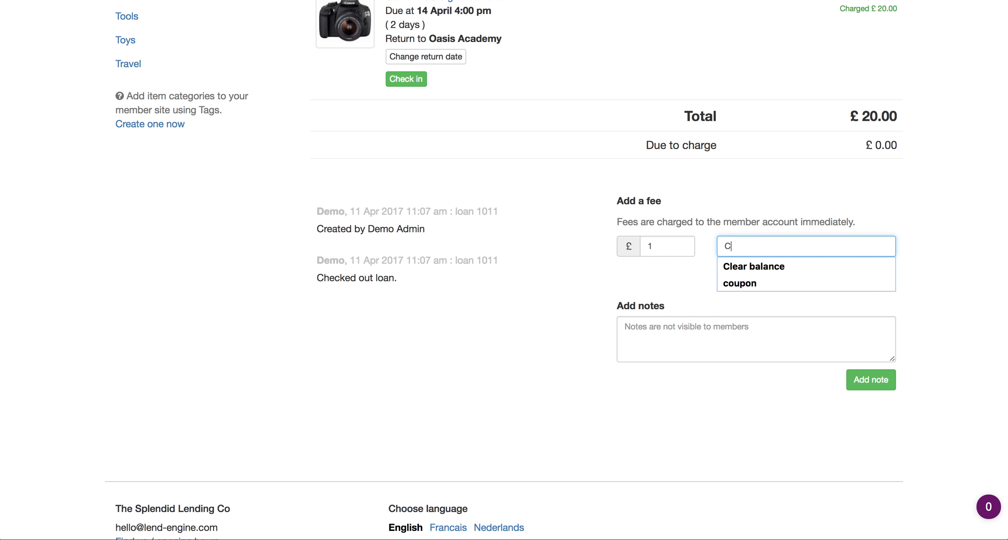
text(leaning)
click(868, 273)
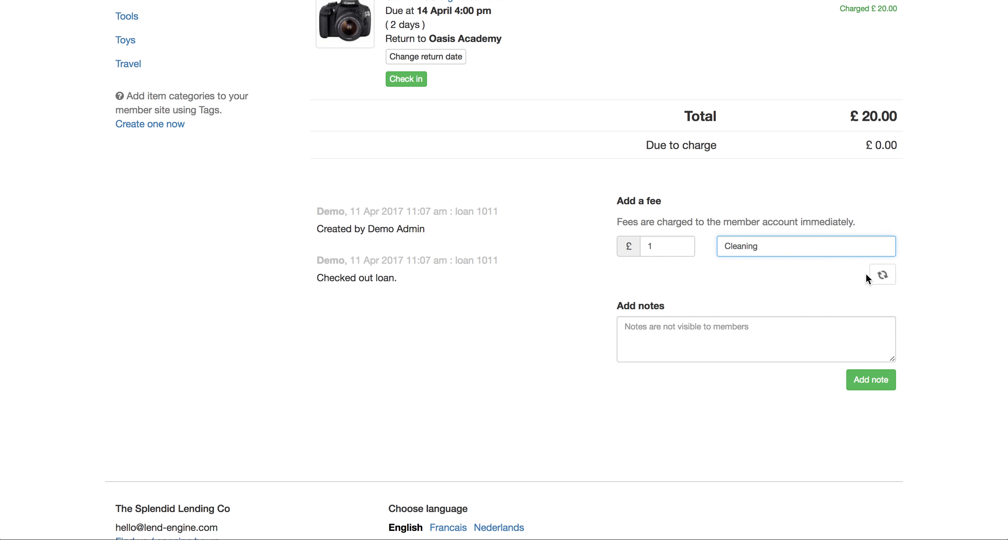
Step: Review the loan's charges, activity notes and check-in option, and view the availability of all items
scroll(865, 273, down, 3)
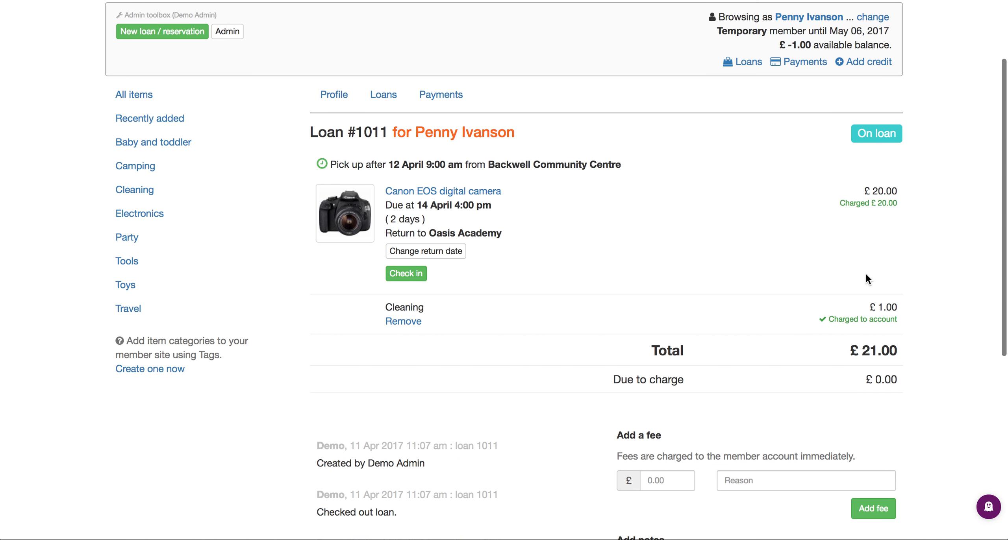
scroll(874, 312, down, 5)
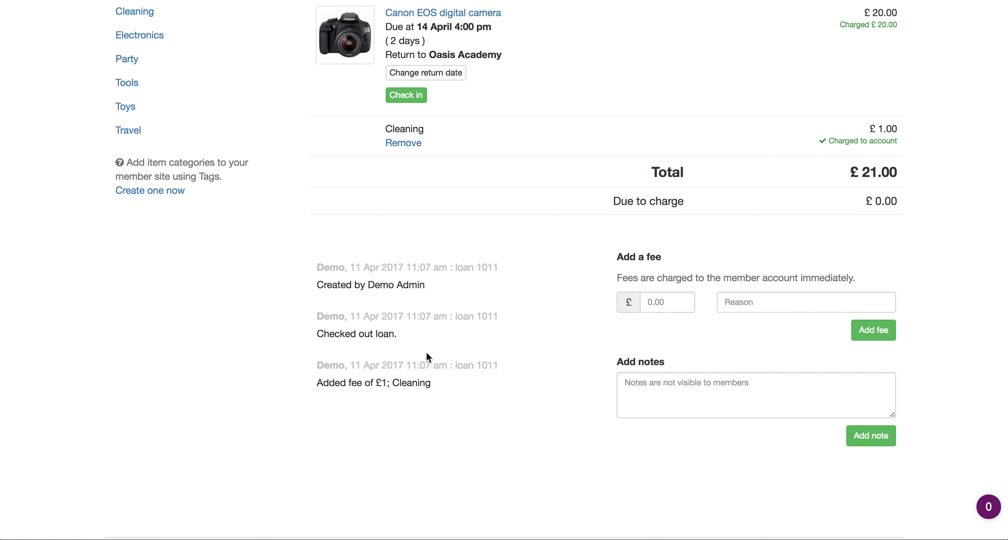
scroll(426, 357, up, 6)
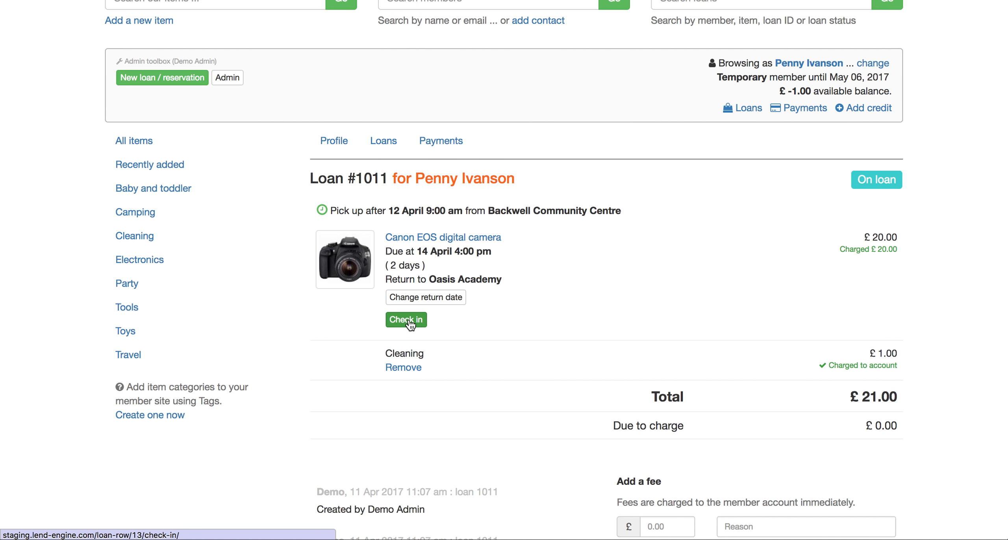
scroll(410, 324, up, 3)
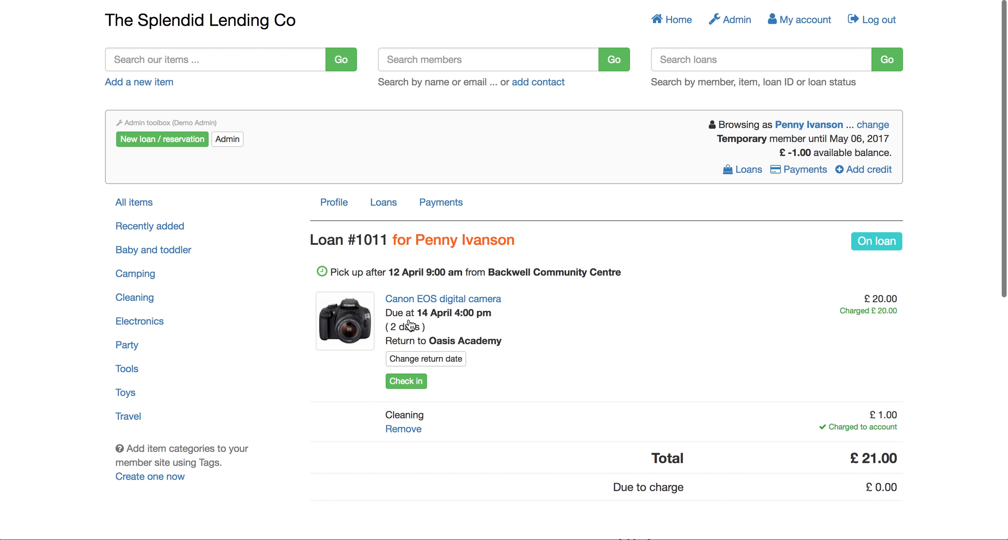
click(143, 202)
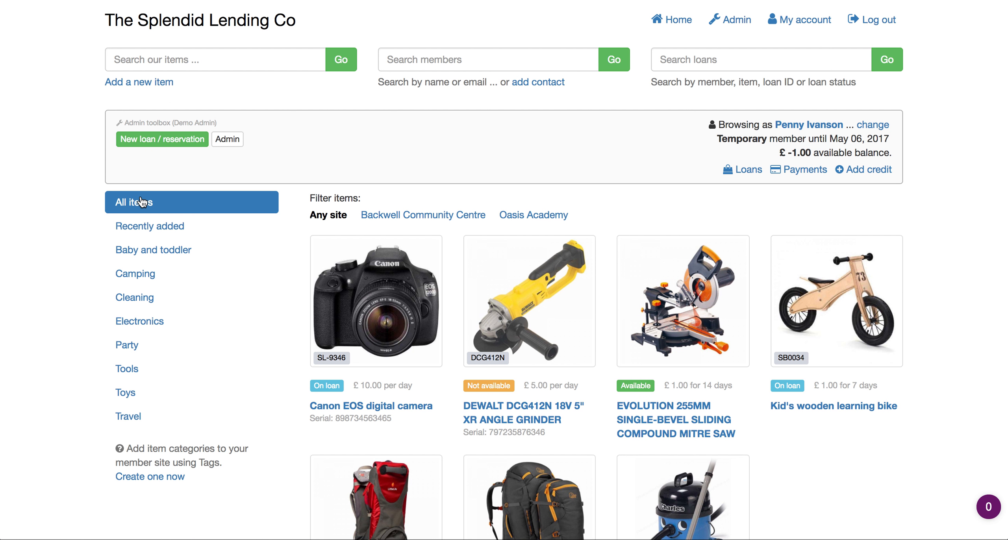
Step: Search the loans by the member's first name and by the camera loan's ID
click(677, 70)
text(penny)
key(Return)
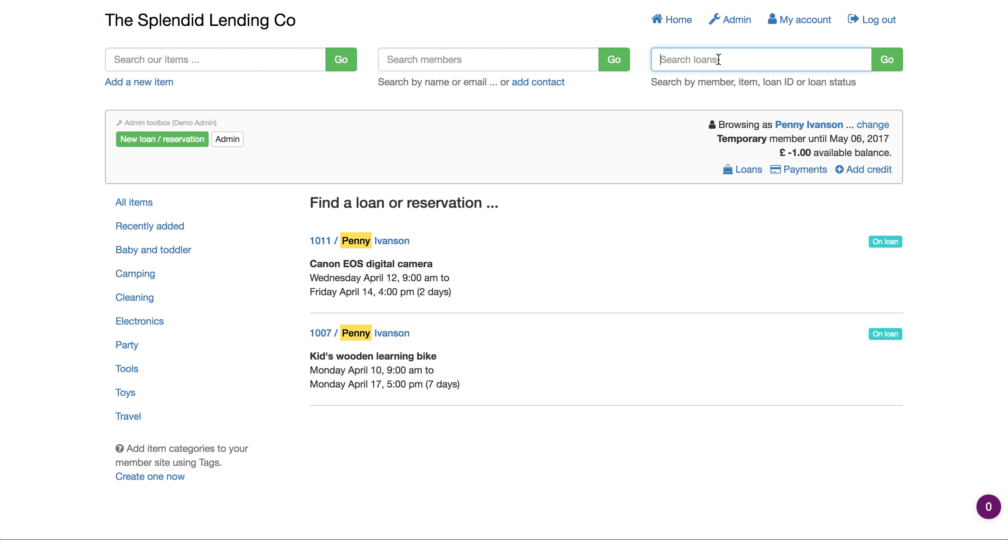
text(1011)
key(Return)
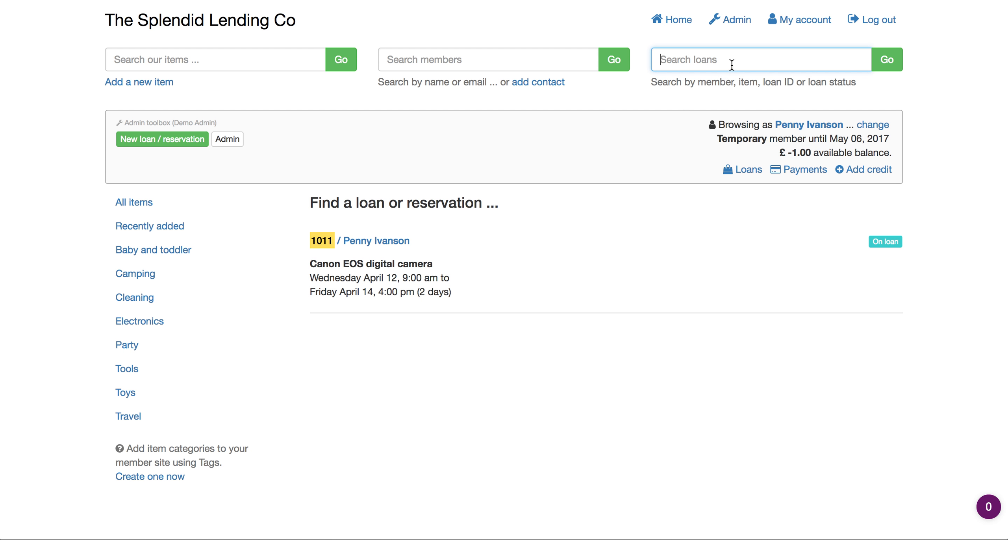
Step: Search the loans for the item "eos" and for the status "on loan", and look through the matching loans
text(eos)
key(Return)
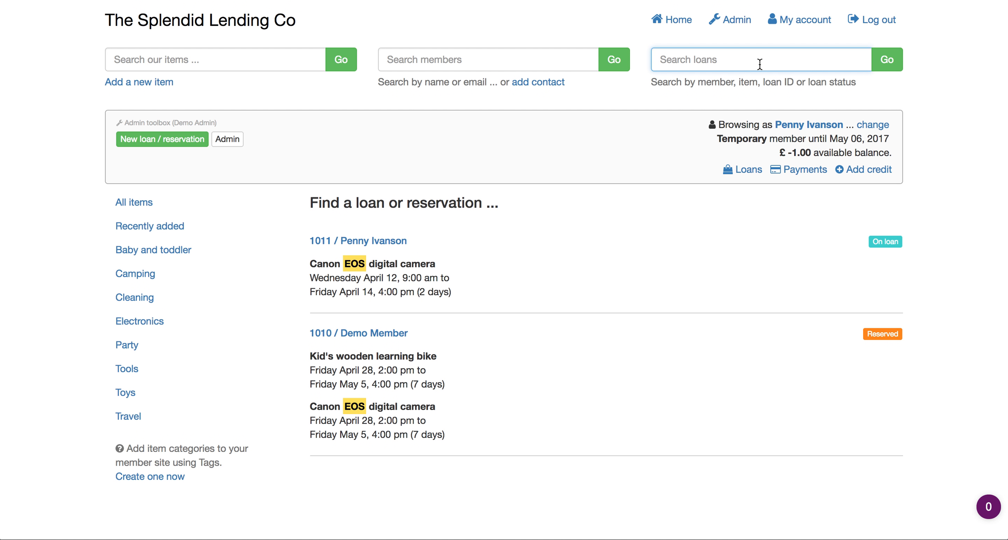
text(on loan)
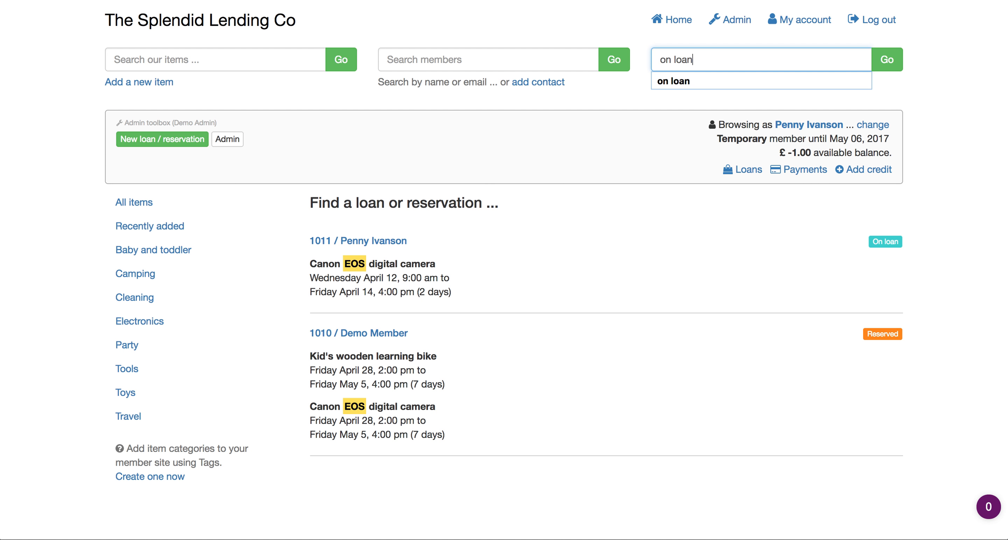
key(Return)
scroll(729, 255, down, 3)
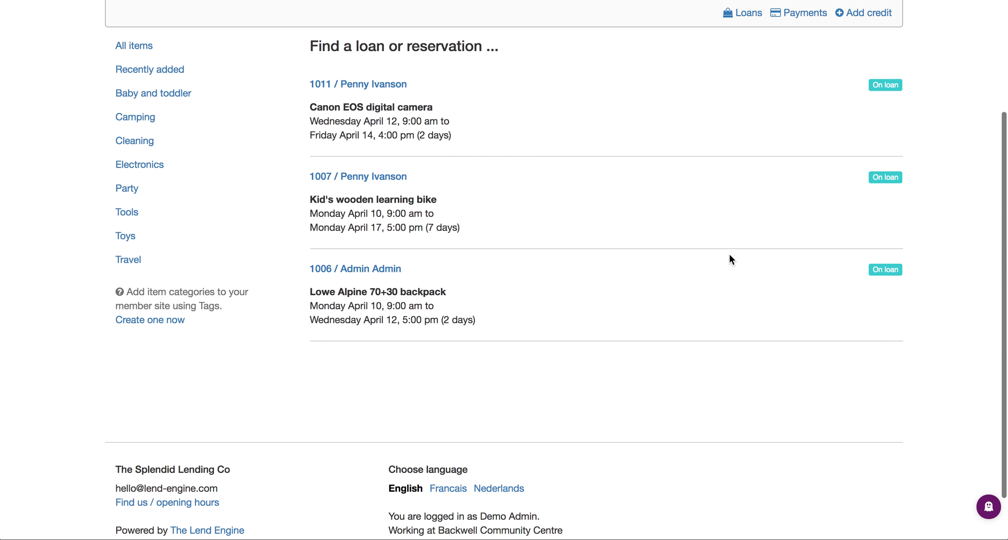
scroll(729, 255, up, 3)
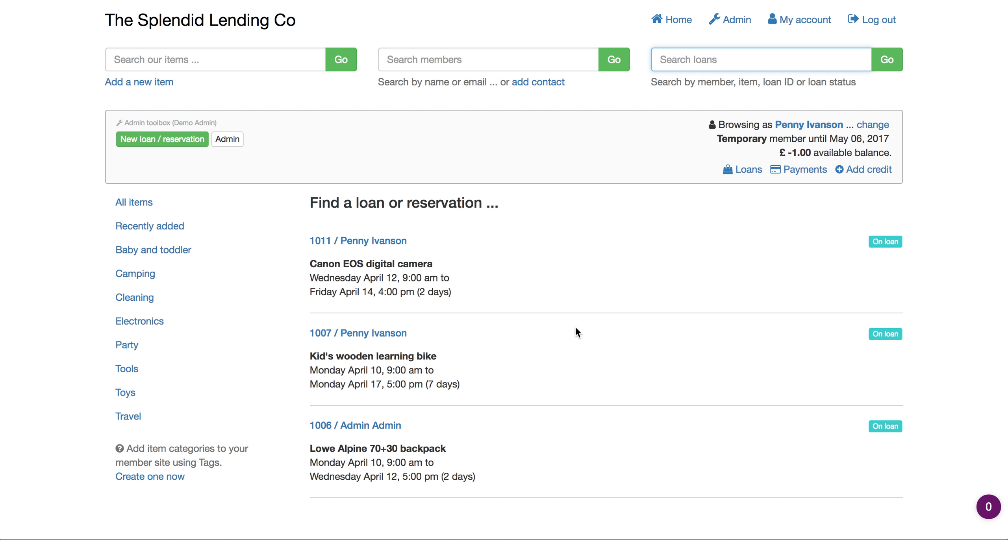
Step: Open the Kid's wooden learning bike from the recently added items and examine its status and waiting list option
click(206, 227)
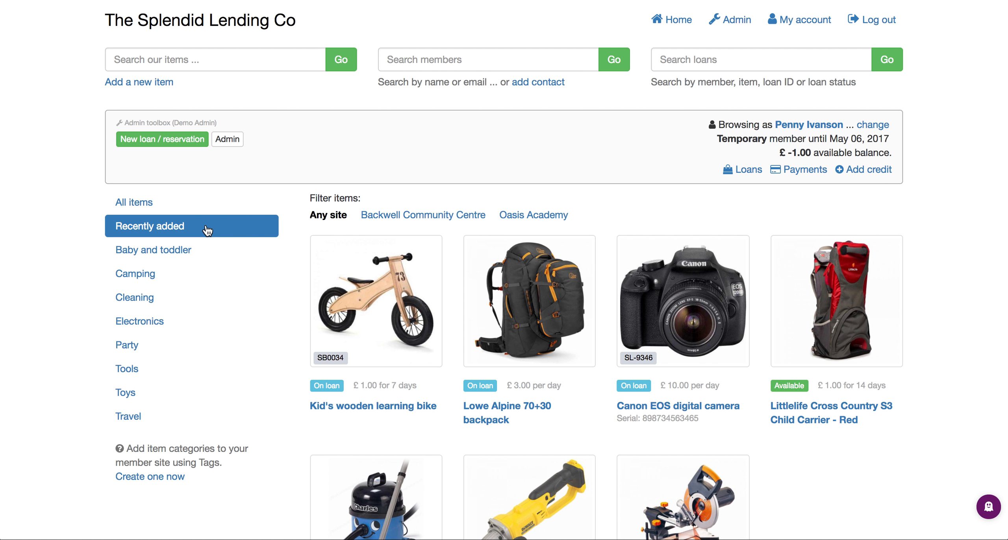
click(329, 280)
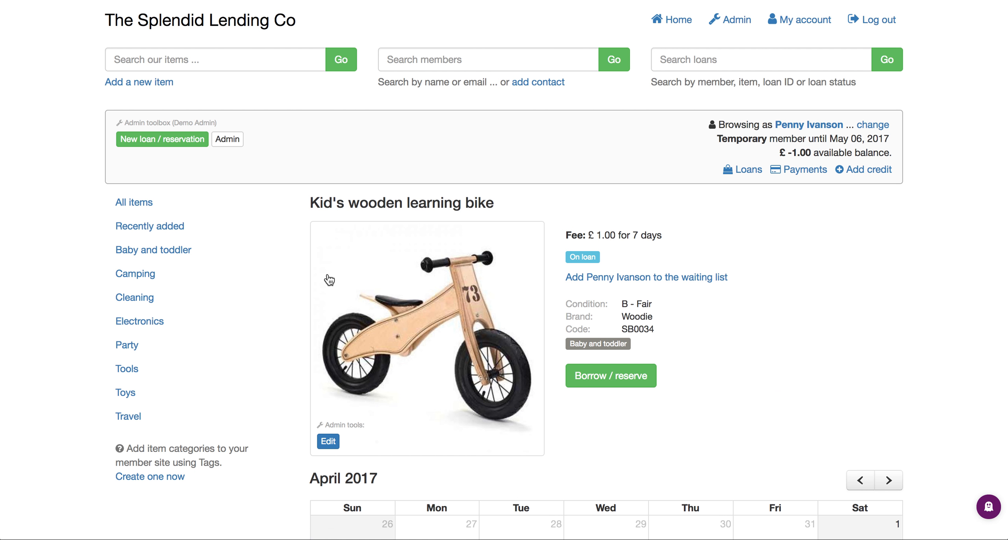
scroll(425, 354, down, 3)
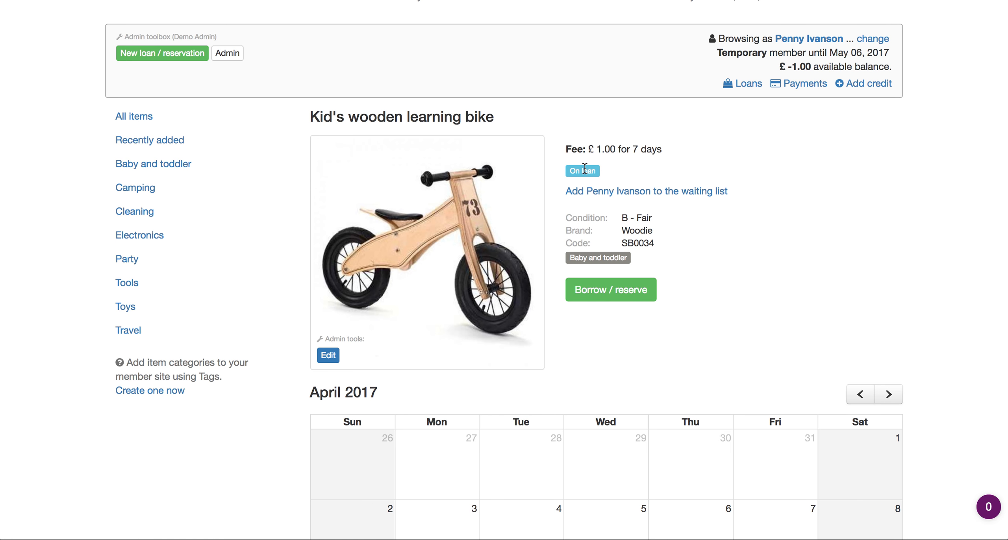
Step: Open the red Littlelife Cross Country S3 Child Carrier from the recently added items and view its move/assign options without applying them
click(209, 138)
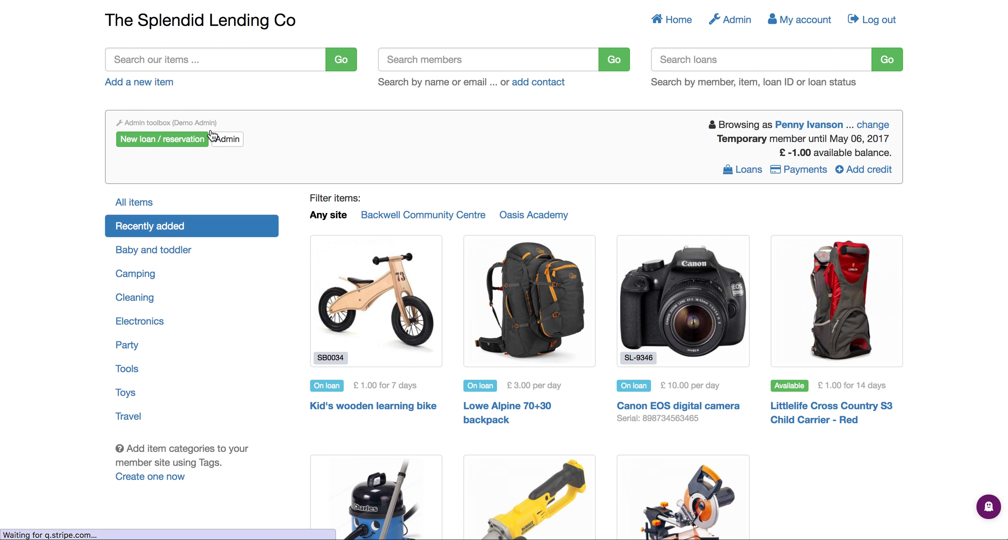
click(865, 303)
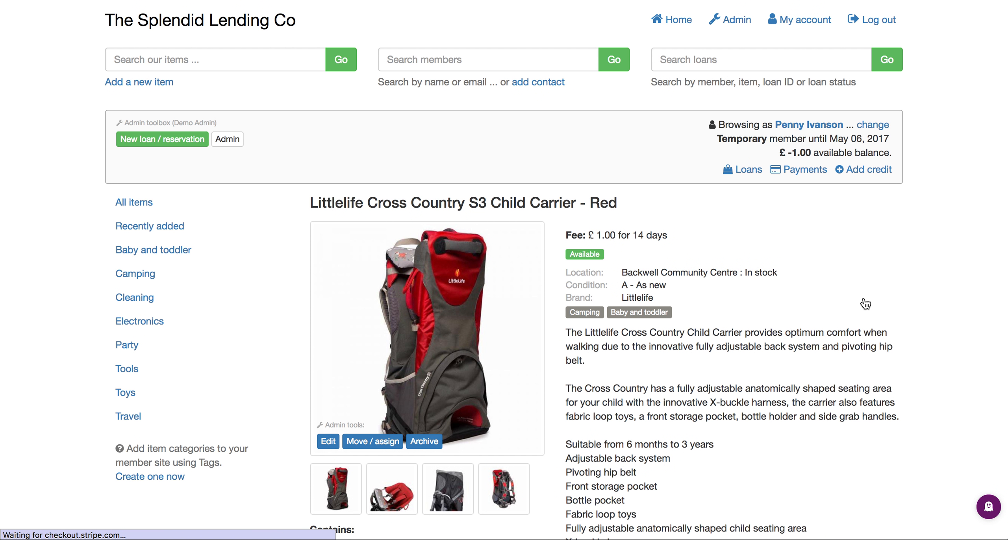
scroll(589, 260, down, 3)
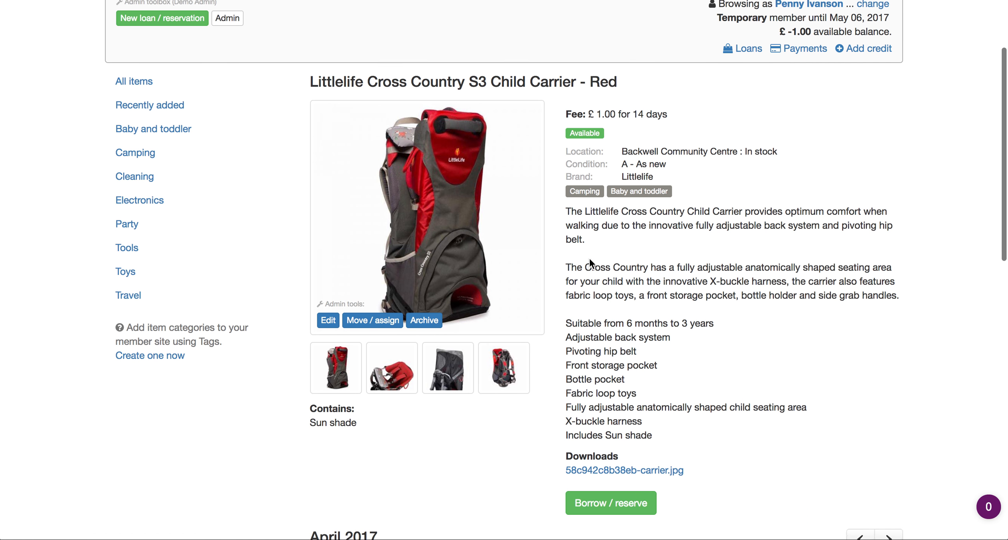
click(380, 317)
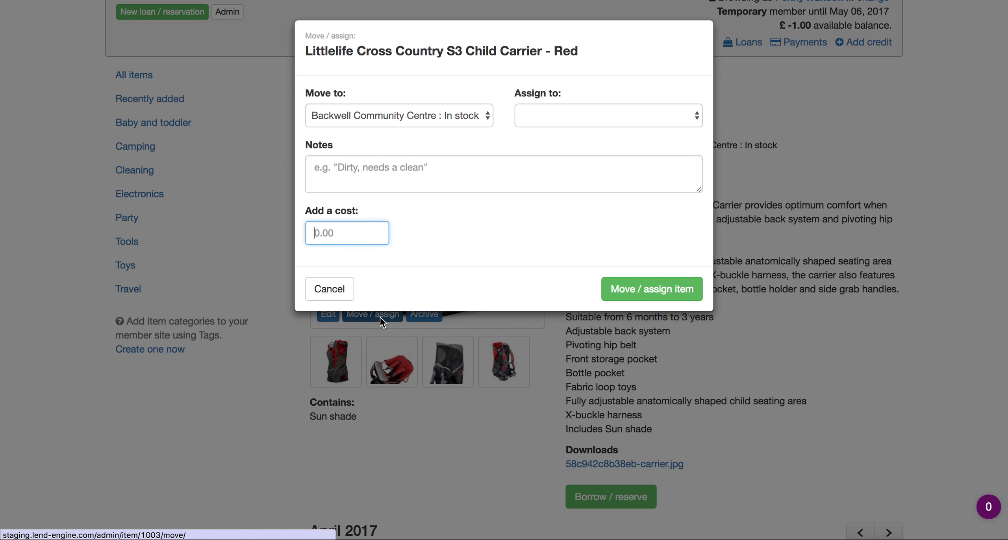
click(330, 288)
Step: View the child carrier's archive options without archiving it, and examine its description, downloads and calendar
click(422, 316)
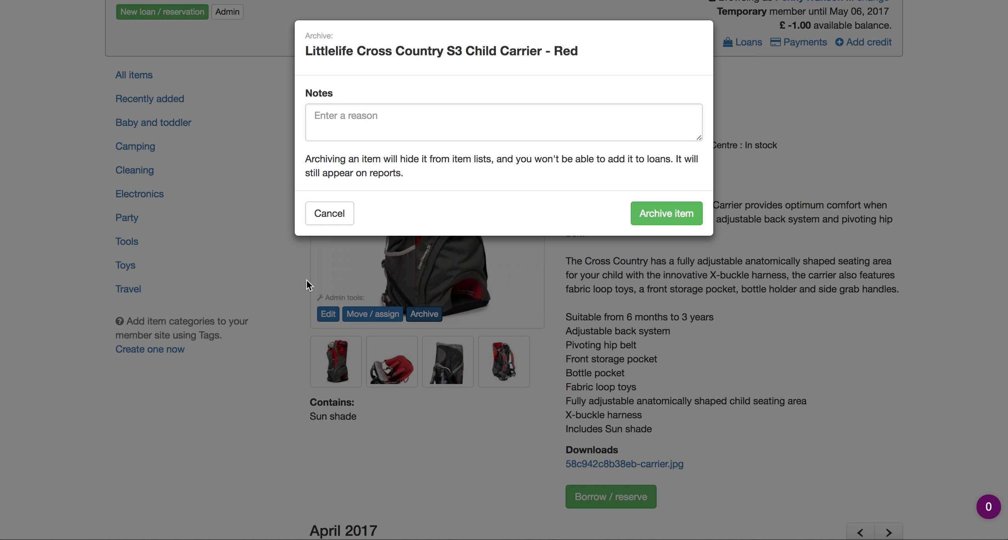
click(275, 378)
scroll(274, 377, down, 4)
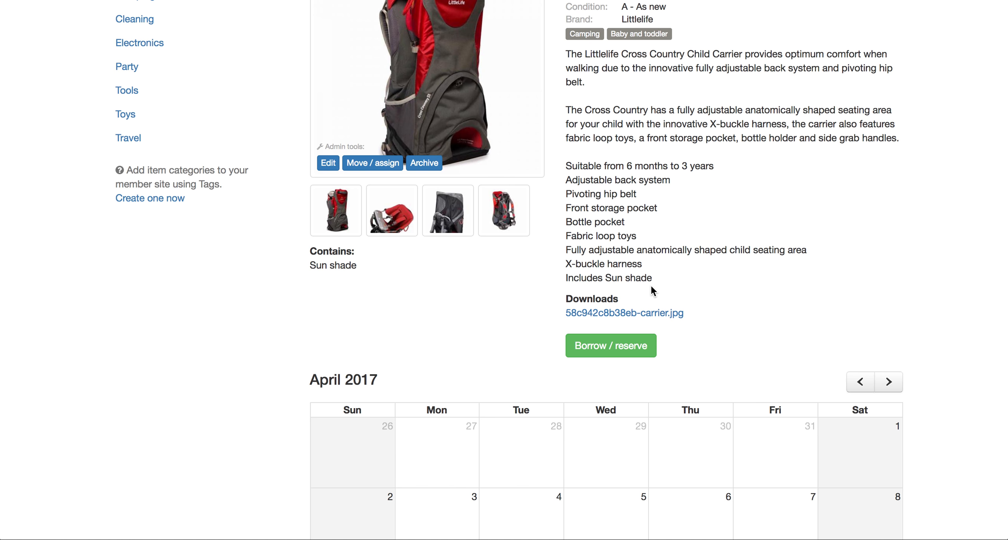
scroll(650, 284, down, 5)
scroll(650, 284, up, 7)
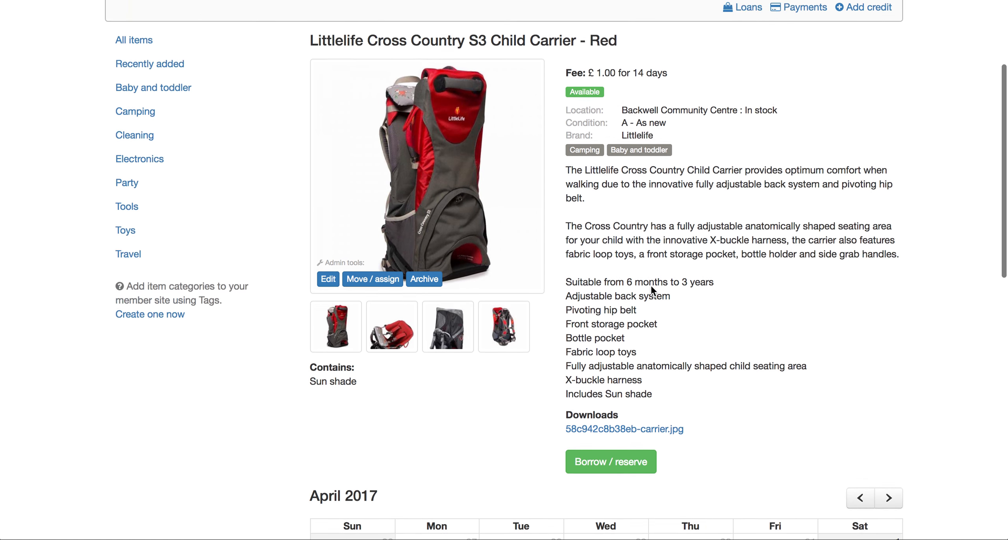
scroll(651, 290, up, 4)
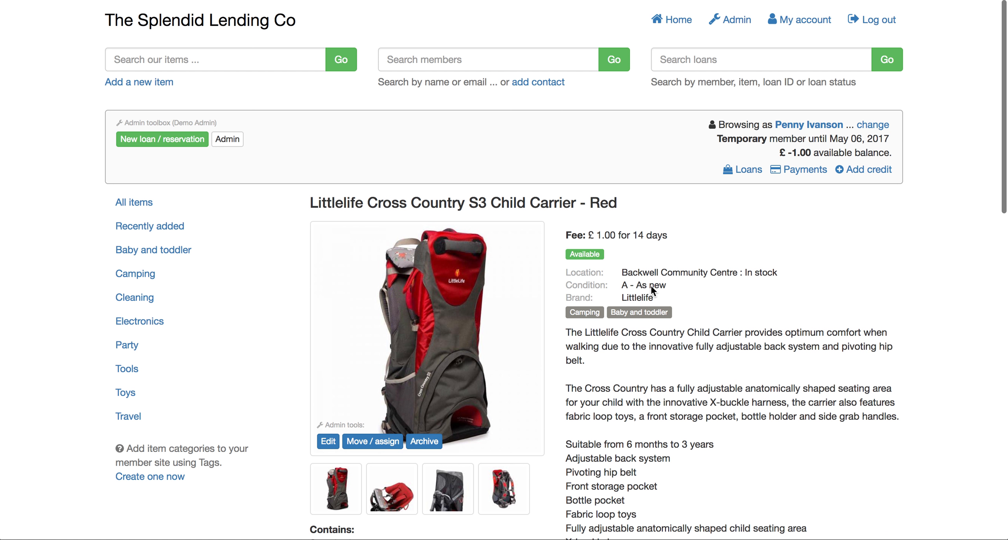